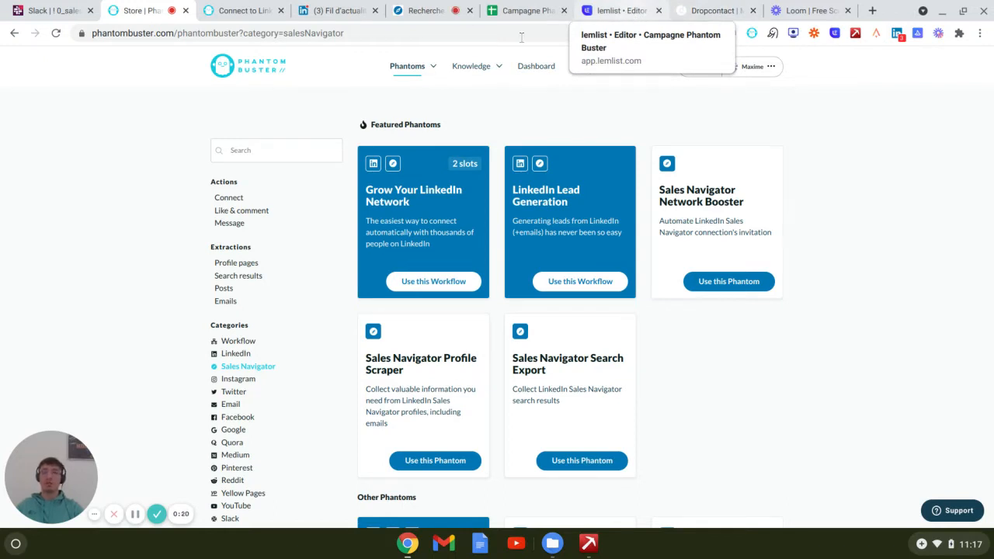
- Search the Sales Navigator phantoms for "lemli" to find the LinkedIn Search To Lemlist workflow
{"action": "mouse_move", "coordinate": [409, 76]}
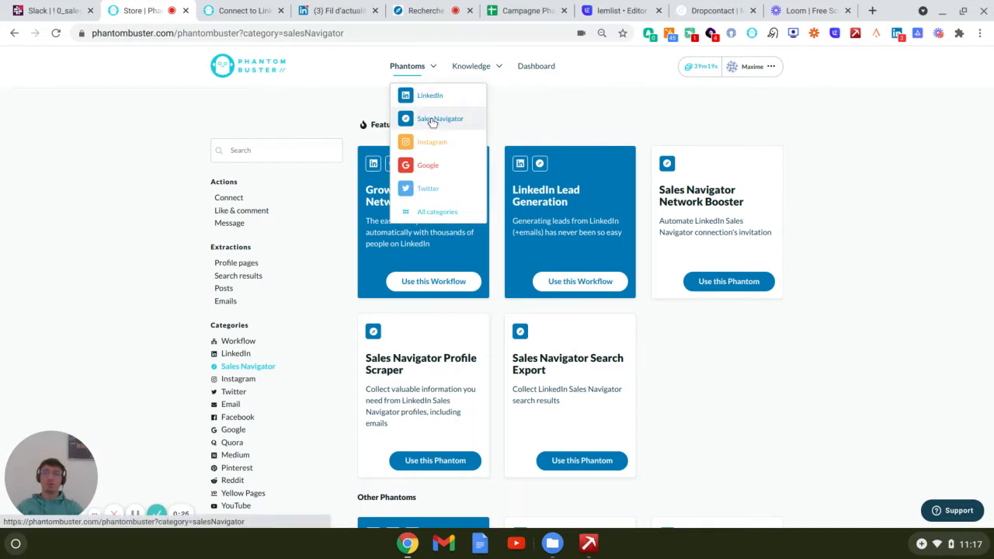
{"action": "left_click", "coordinate": [283, 151]}
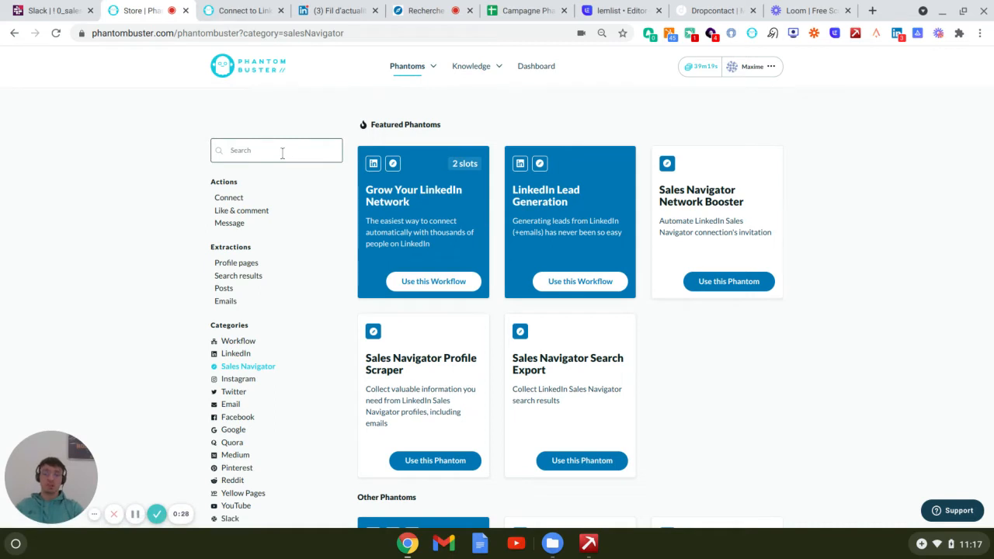
{"action": "type", "text": "lemli"}
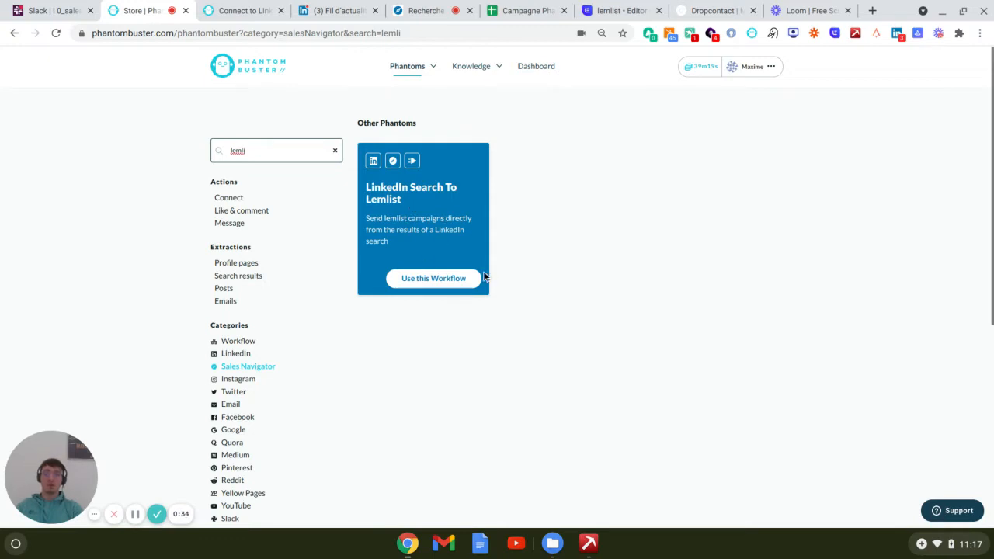
- Switch to the LinkedIn Search To Lemlist workflow setup, connect it to LinkedIn and save that stage
{"action": "left_click", "coordinate": [239, 9]}
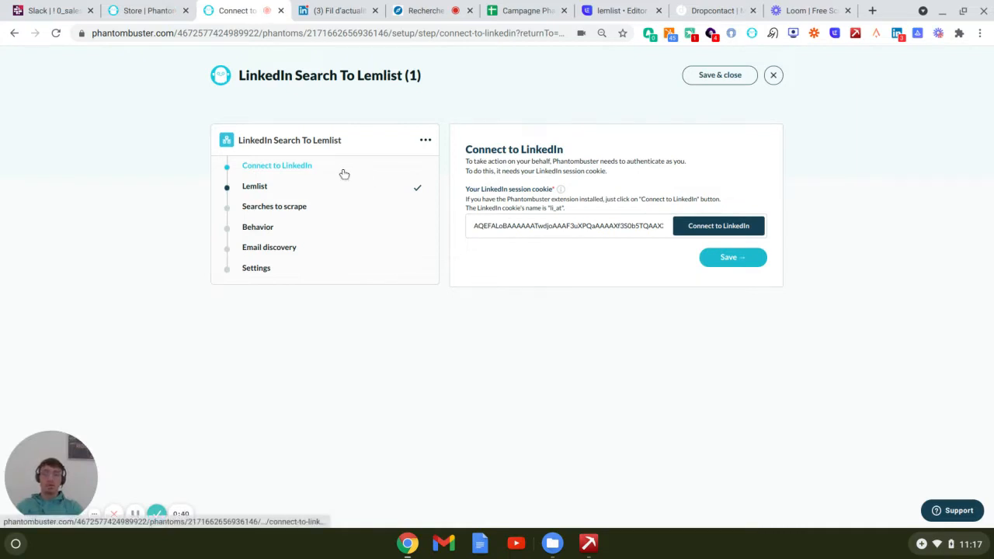
{"action": "left_click", "coordinate": [750, 232]}
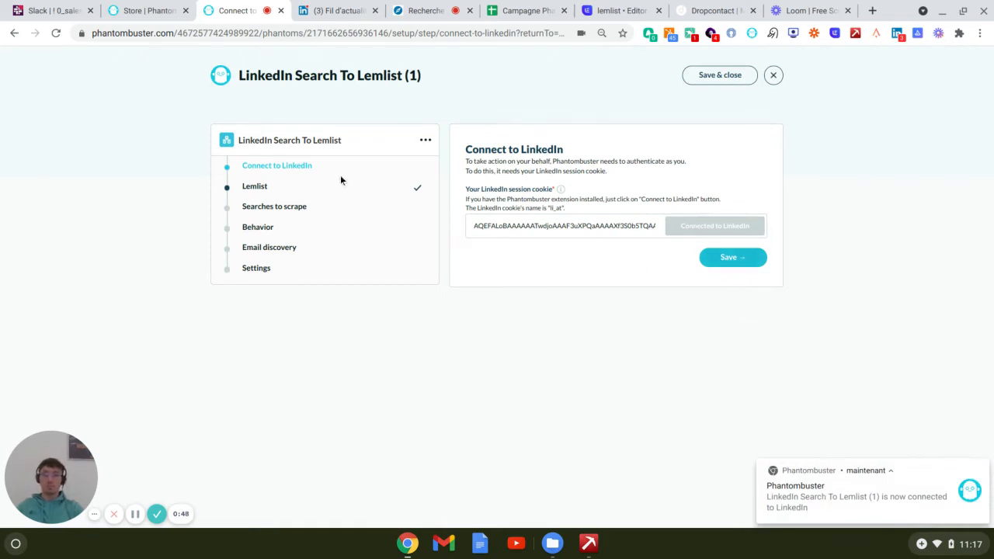
{"action": "left_click", "coordinate": [739, 266]}
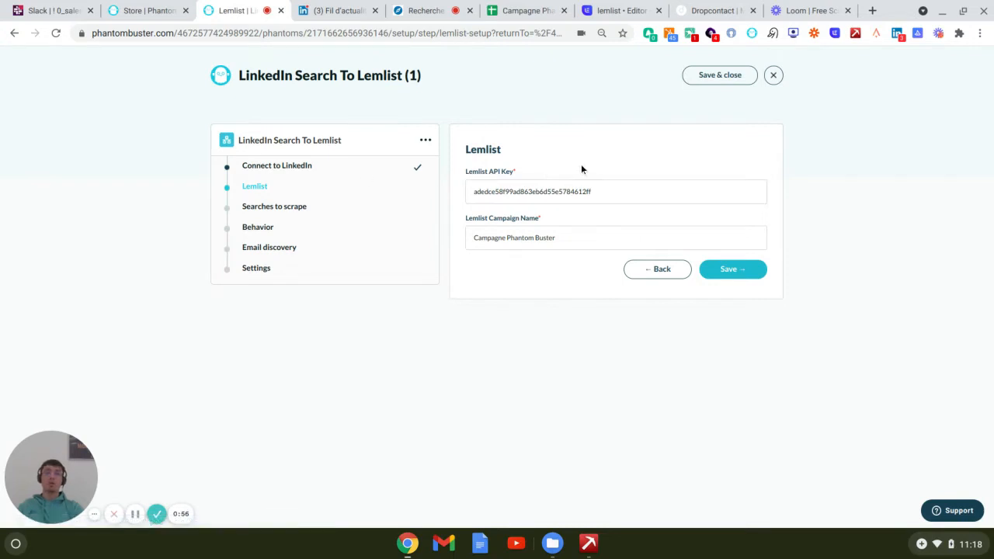
- Look up where lemlist's integration settings hold the API key, and return to the workflow's Lemlist API Key field in Phantombuster
{"action": "left_click", "coordinate": [620, 10]}
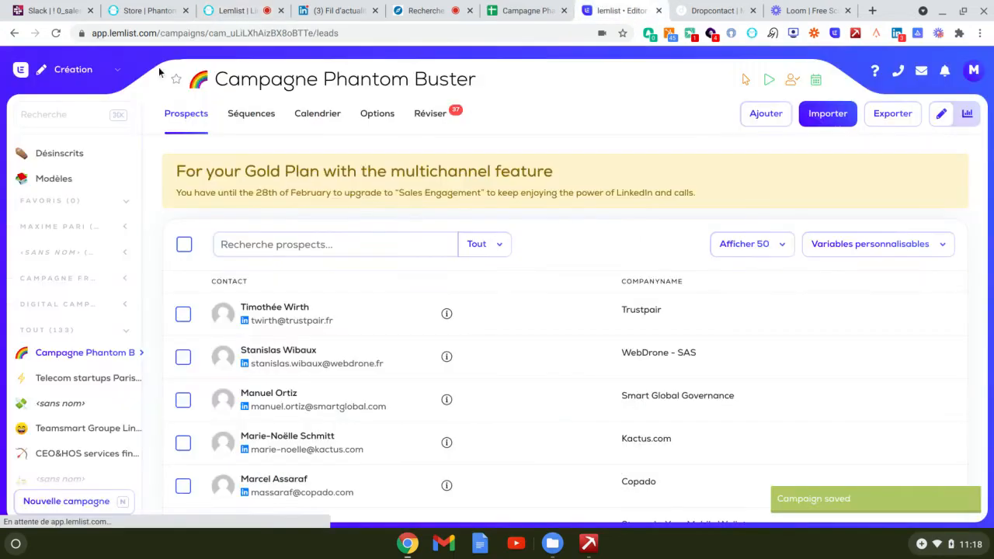
{"action": "left_click", "coordinate": [118, 70]}
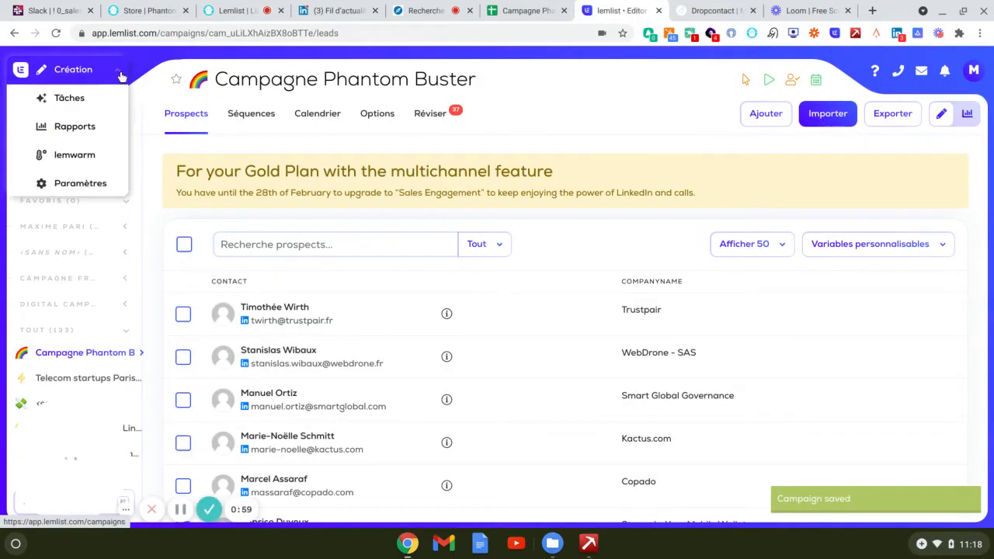
{"action": "left_click", "coordinate": [78, 183]}
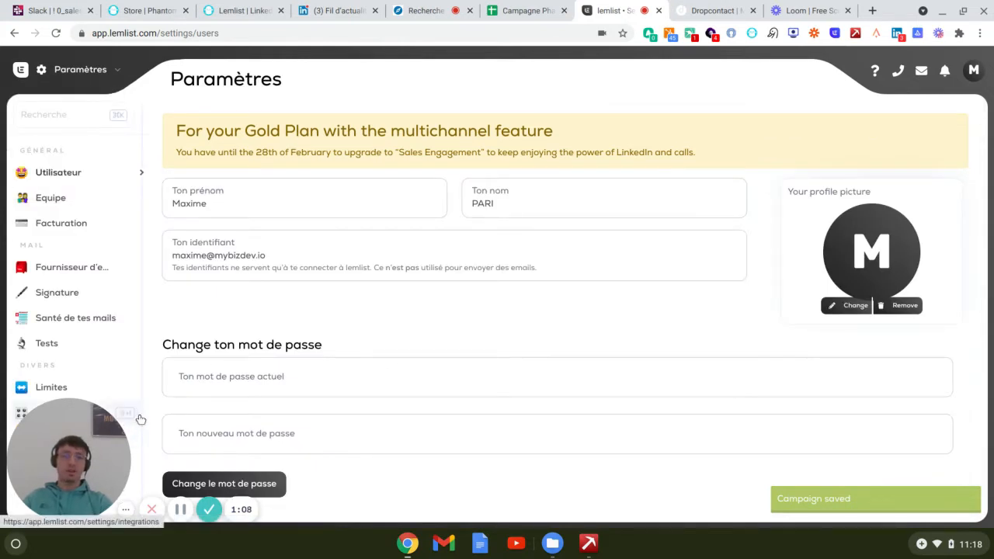
{"action": "left_click", "coordinate": [139, 418]}
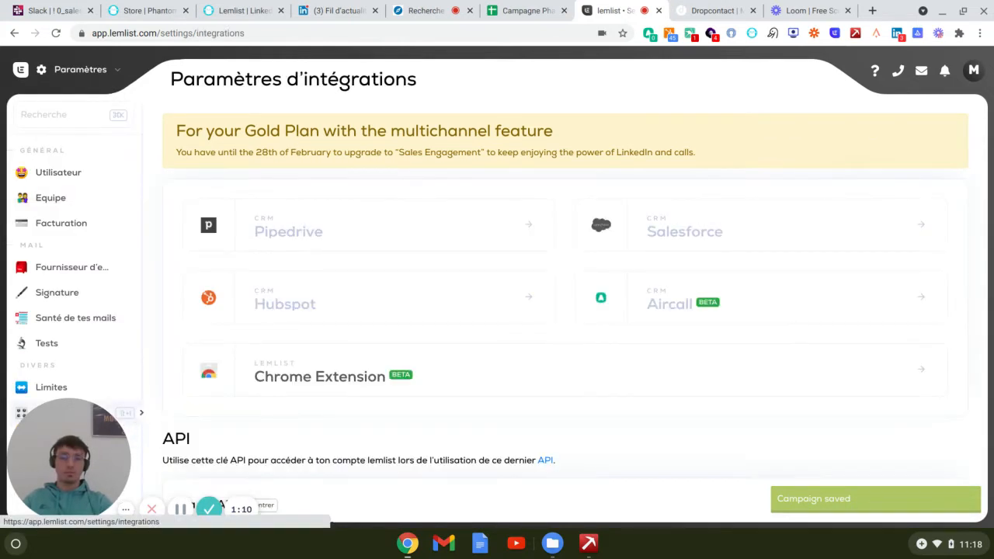
{"action": "scroll", "coordinate": [353, 366], "scroll_direction": "down", "scroll_amount": 2}
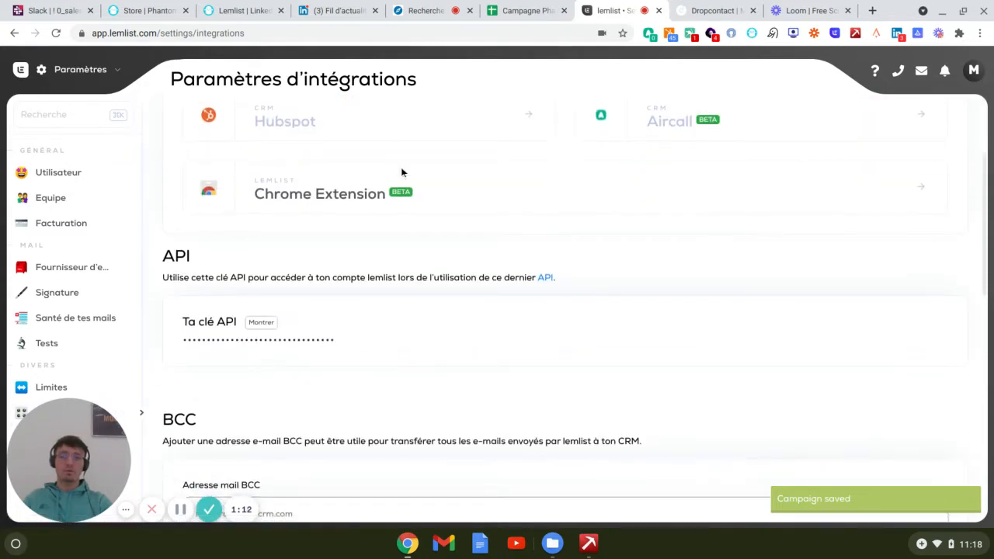
{"action": "left_click", "coordinate": [245, 11]}
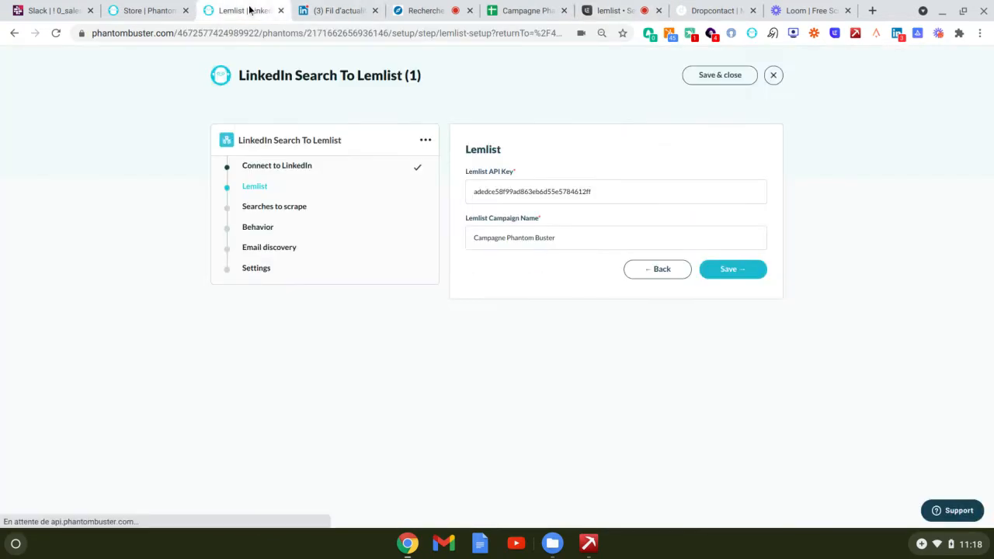
{"action": "left_click", "coordinate": [606, 198]}
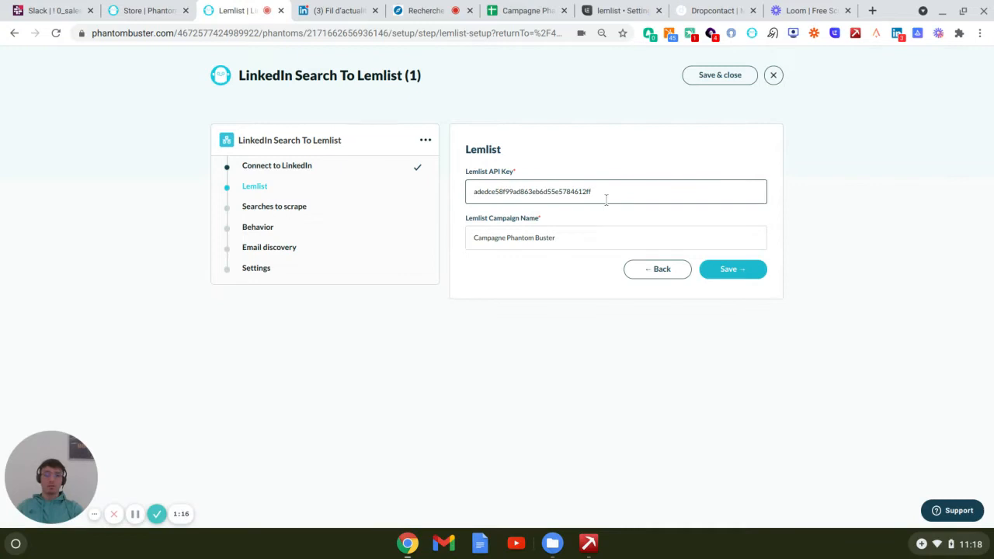
- Check the Campagne Phantom Buster campaign in lemlist against the workflow's Lemlist Campaign Name, and save the workflow's Lemlist settings
{"action": "left_click", "coordinate": [581, 239]}
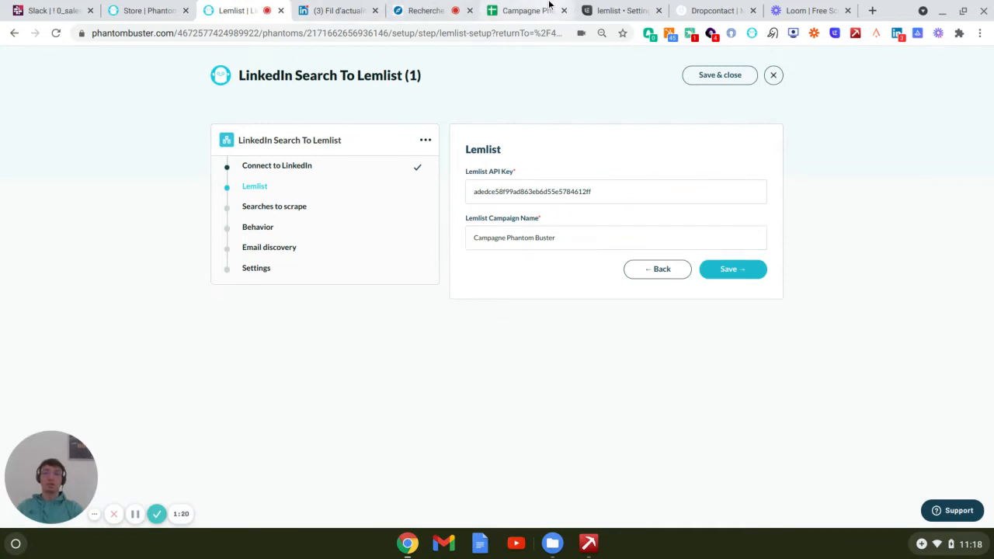
{"action": "left_click", "coordinate": [614, 10]}
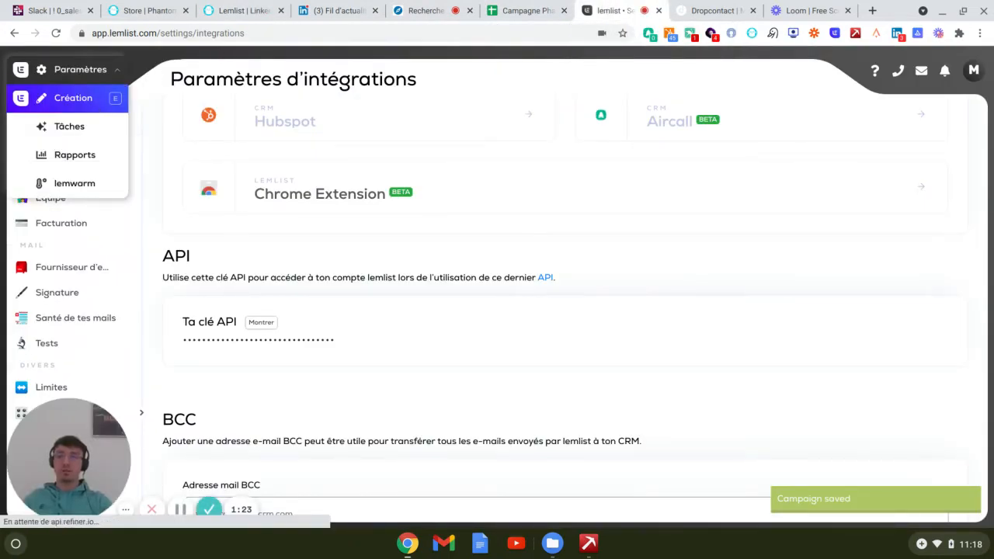
{"action": "left_click", "coordinate": [73, 99]}
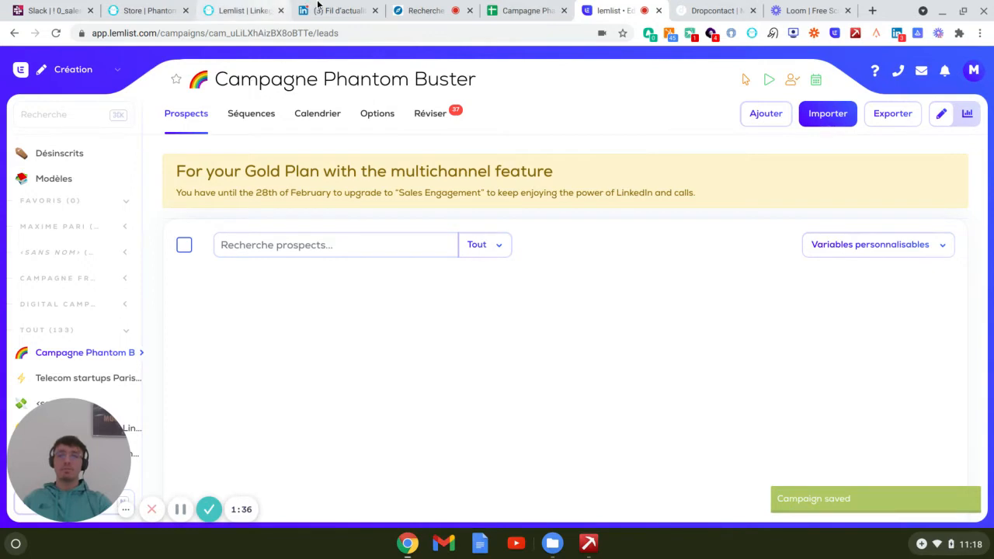
{"action": "left_click", "coordinate": [245, 7]}
{"action": "left_click", "coordinate": [596, 239]}
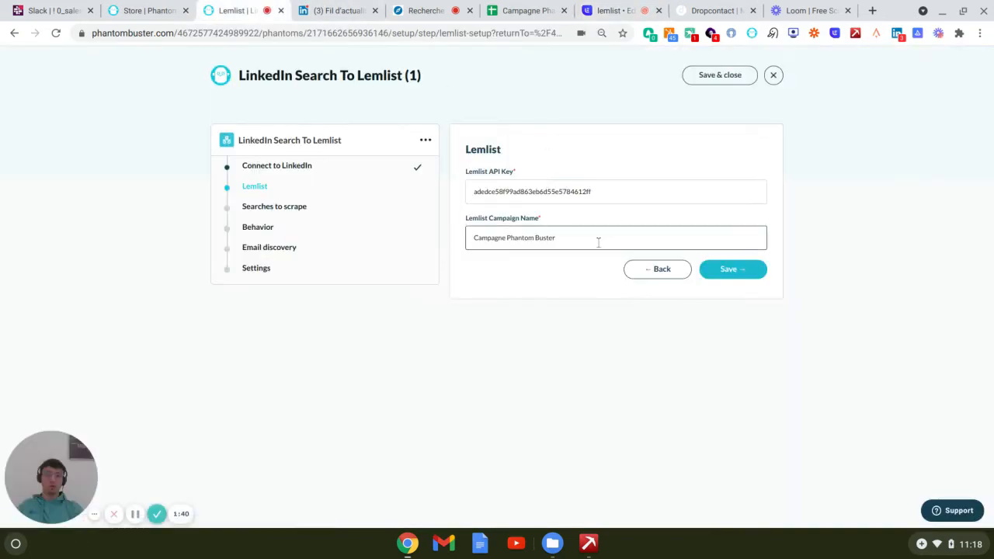
{"action": "left_click", "coordinate": [721, 269]}
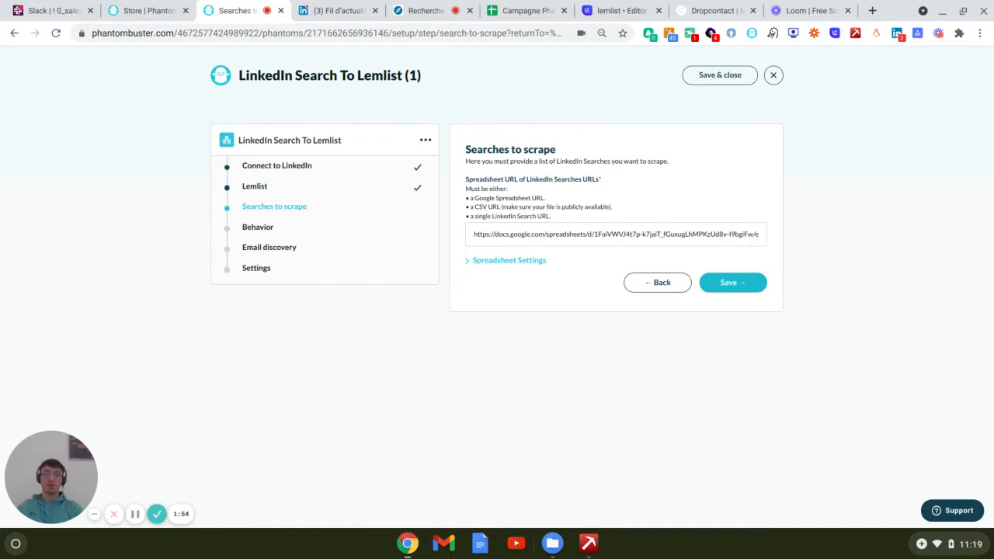
- Check the search URL in the Campagne Phantom Buster CEO and HOS spreadsheet, and switch to the Sales Navigator lead search results
{"action": "left_click", "coordinate": [509, 10]}
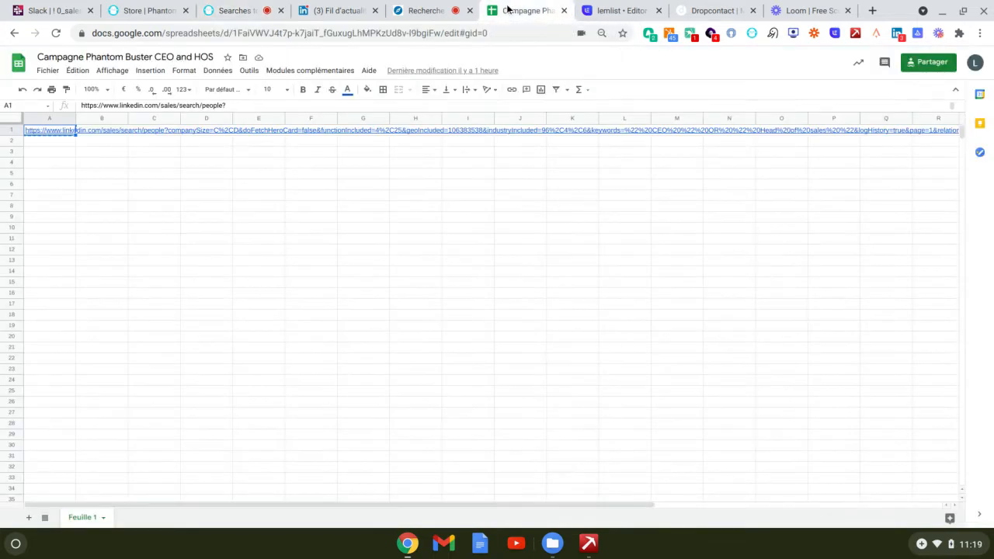
{"action": "left_click", "coordinate": [342, 16]}
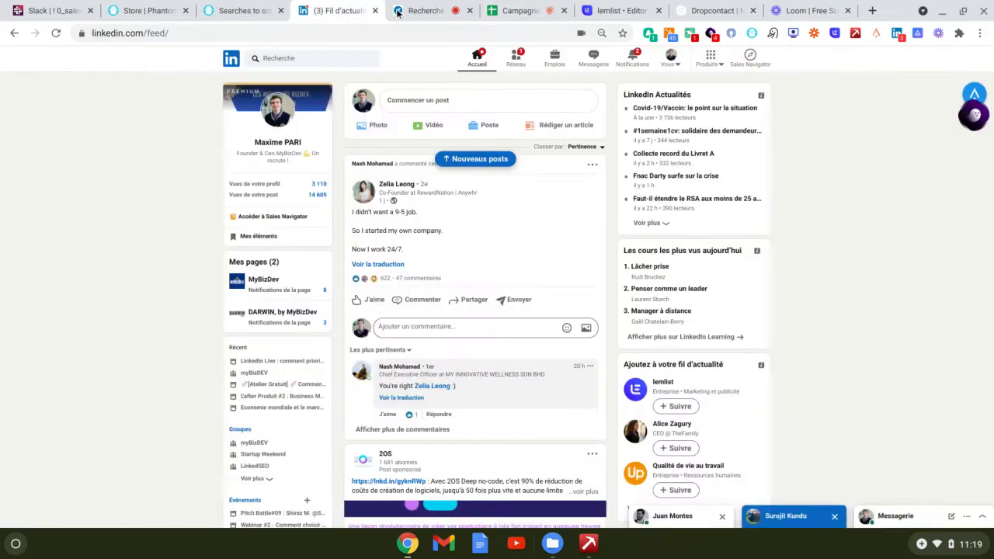
{"action": "left_click", "coordinate": [436, 14]}
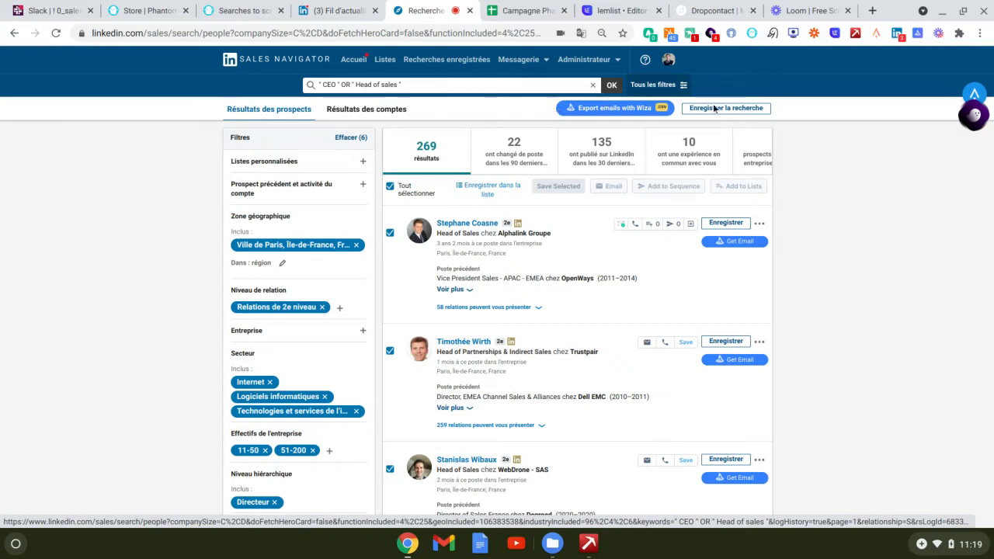
- Review all the lead search filters, expanding Fonction and Effectifs de l'entreprise, and exit the filters without saving
{"action": "left_click", "coordinate": [652, 85]}
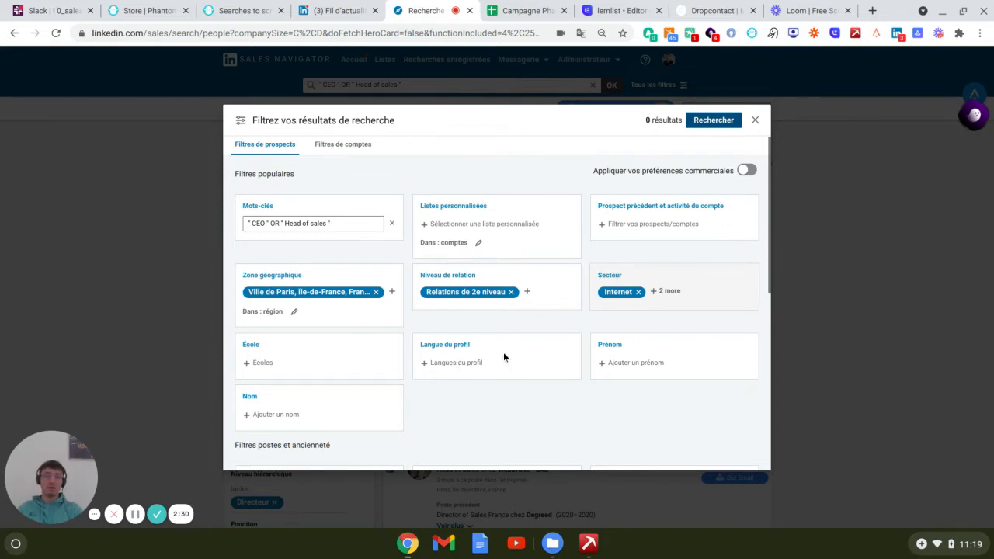
{"action": "scroll", "coordinate": [524, 327], "scroll_direction": "down", "scroll_amount": 1}
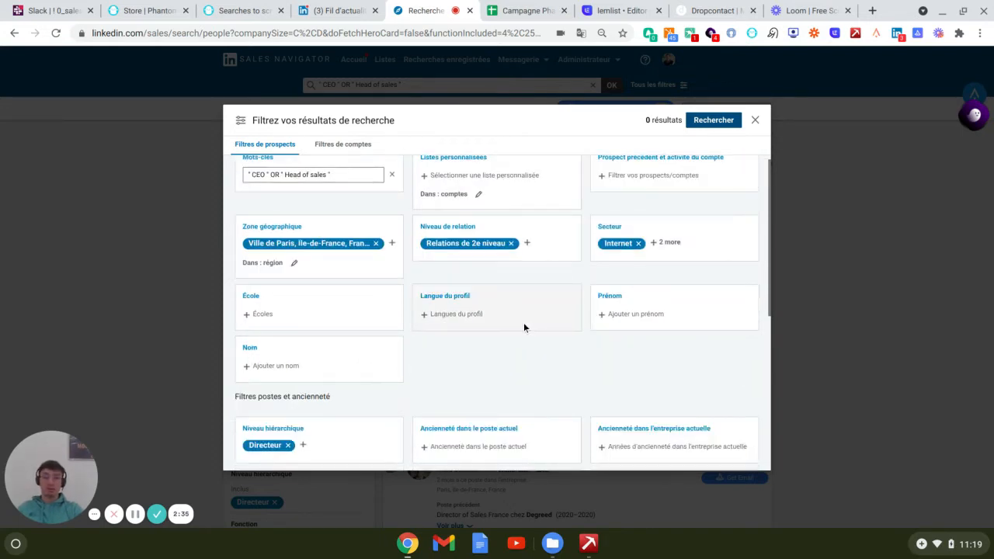
{"action": "scroll", "coordinate": [524, 327], "scroll_direction": "up", "scroll_amount": 1}
{"action": "scroll", "coordinate": [497, 311], "scroll_direction": "down", "scroll_amount": 1}
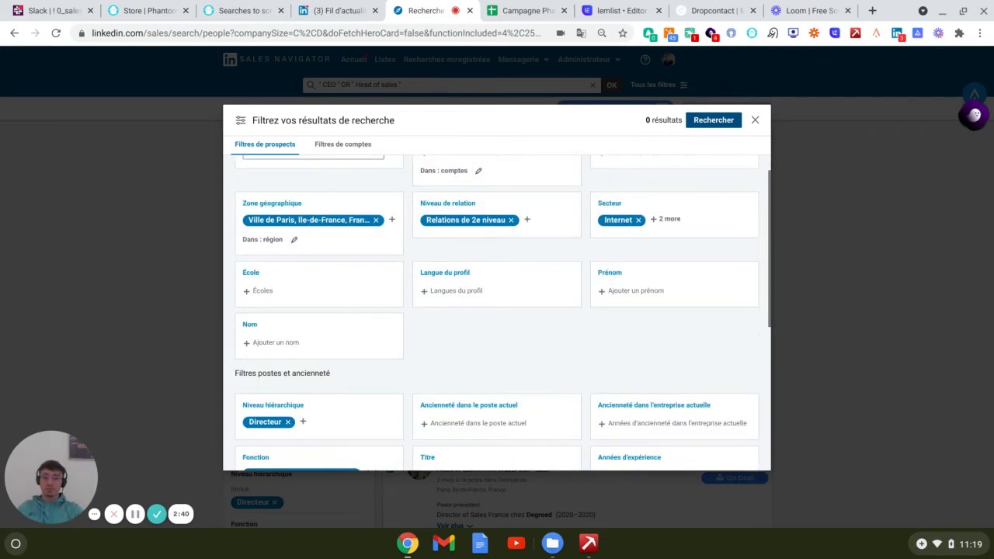
{"action": "scroll", "coordinate": [497, 311], "scroll_direction": "down", "scroll_amount": 2}
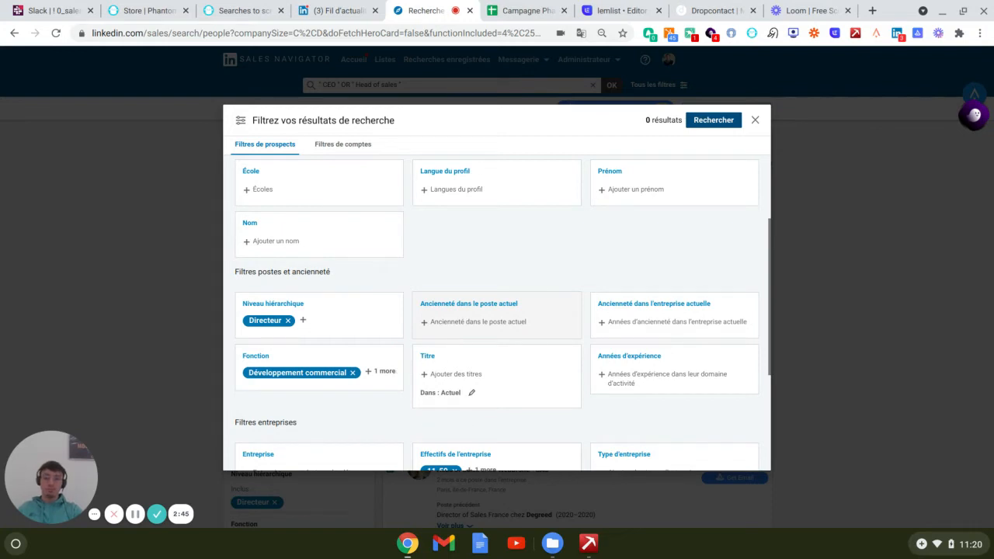
{"action": "left_click", "coordinate": [381, 371]}
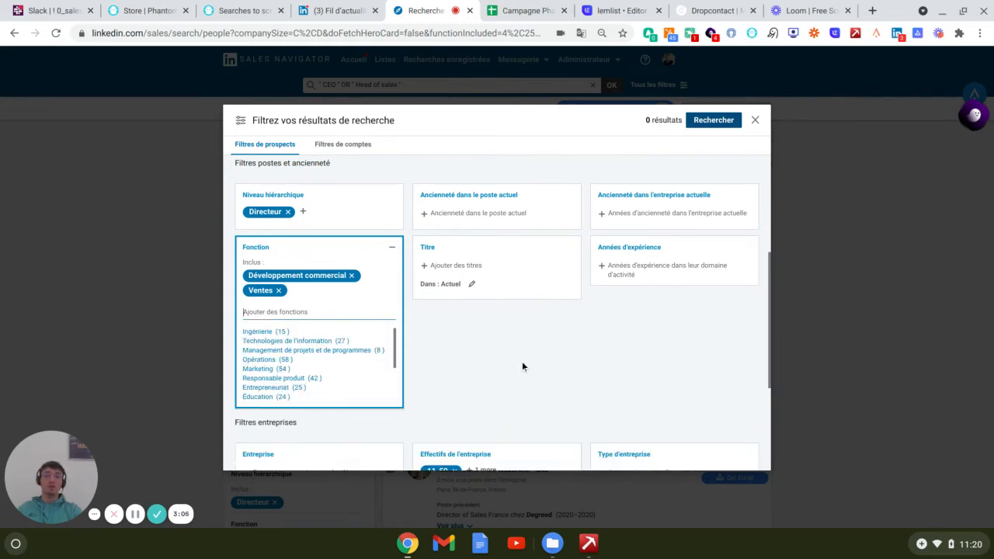
{"action": "scroll", "coordinate": [528, 361], "scroll_direction": "down", "scroll_amount": 2}
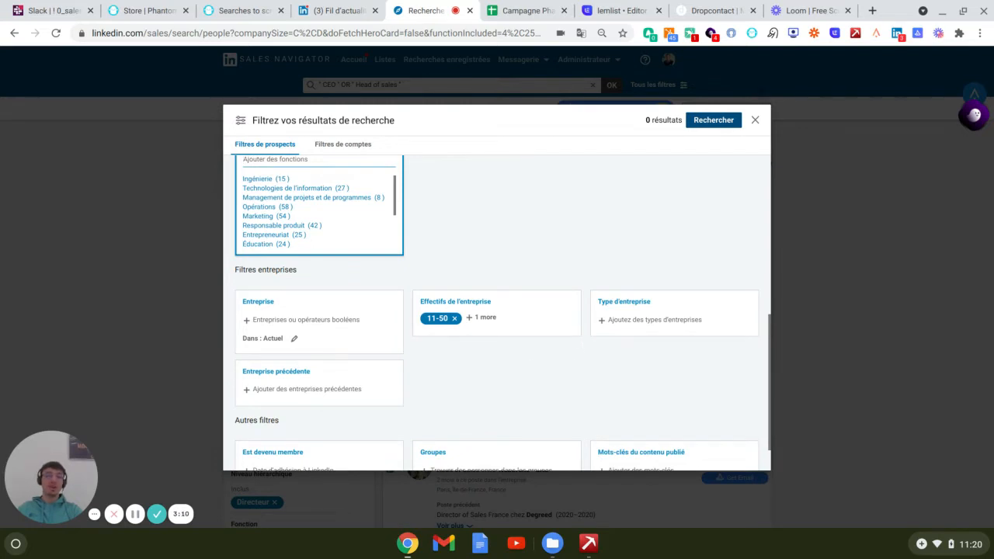
{"action": "left_click", "coordinate": [485, 318]}
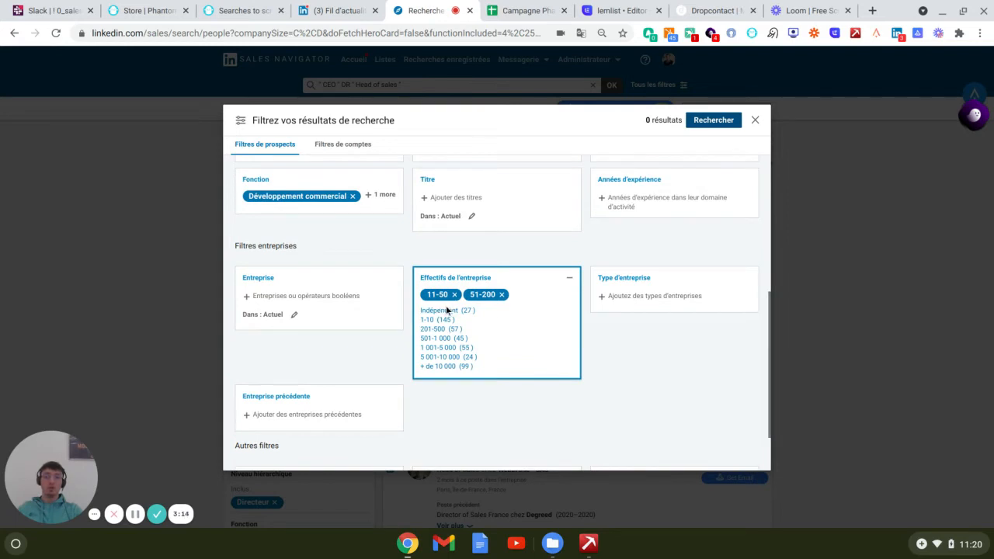
{"action": "scroll", "coordinate": [593, 340], "scroll_direction": "down", "scroll_amount": 1}
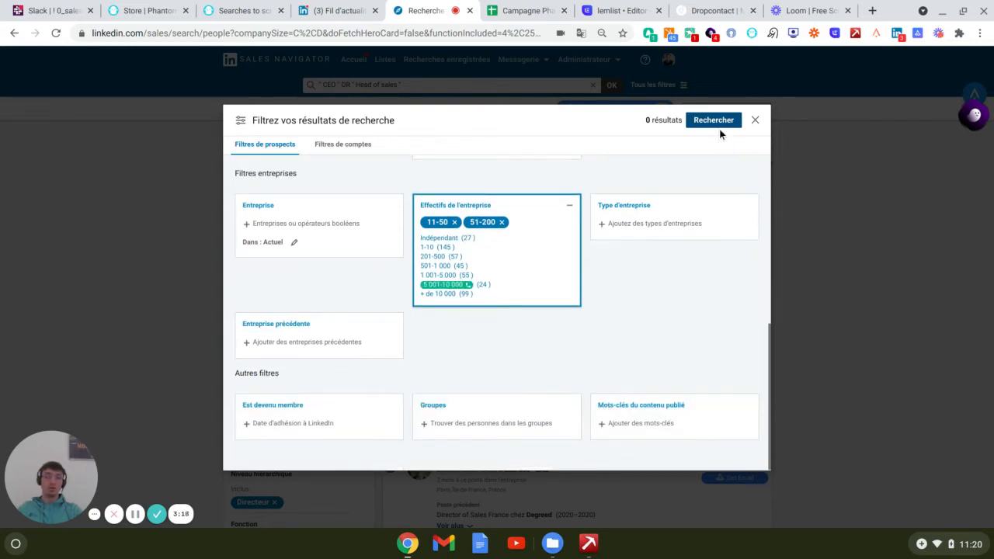
{"action": "left_click", "coordinate": [757, 123]}
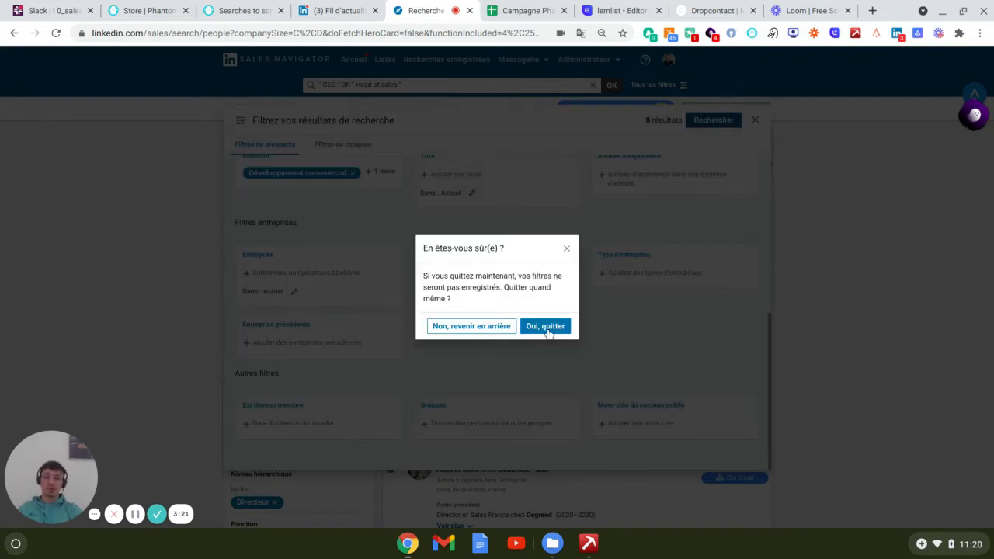
{"action": "left_click", "coordinate": [546, 326]}
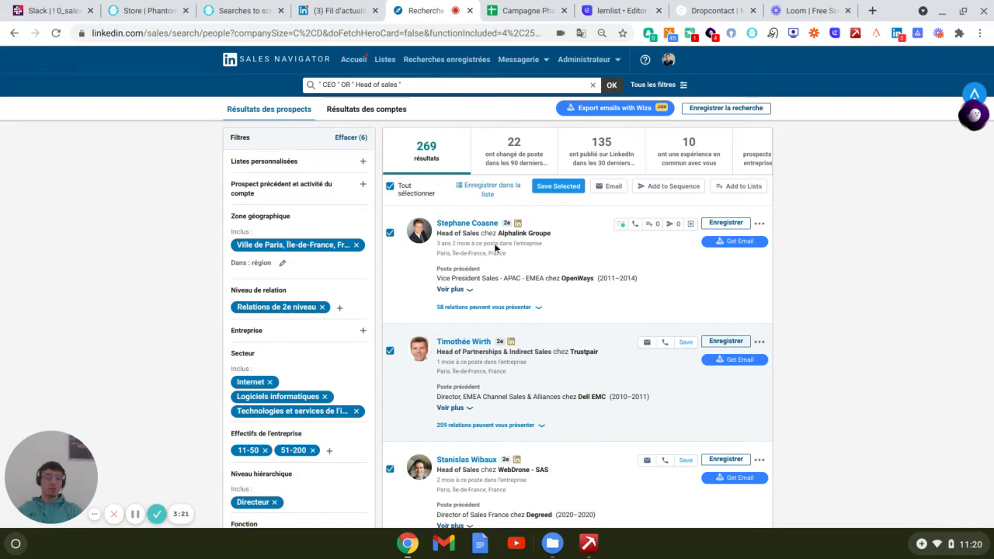
- Look through the first page of lead results as far as the page numbers, and return to the beginning of the list
{"action": "scroll", "coordinate": [495, 247], "scroll_direction": "down", "scroll_amount": 3}
{"action": "scroll", "coordinate": [495, 247], "scroll_direction": "down", "scroll_amount": 20}
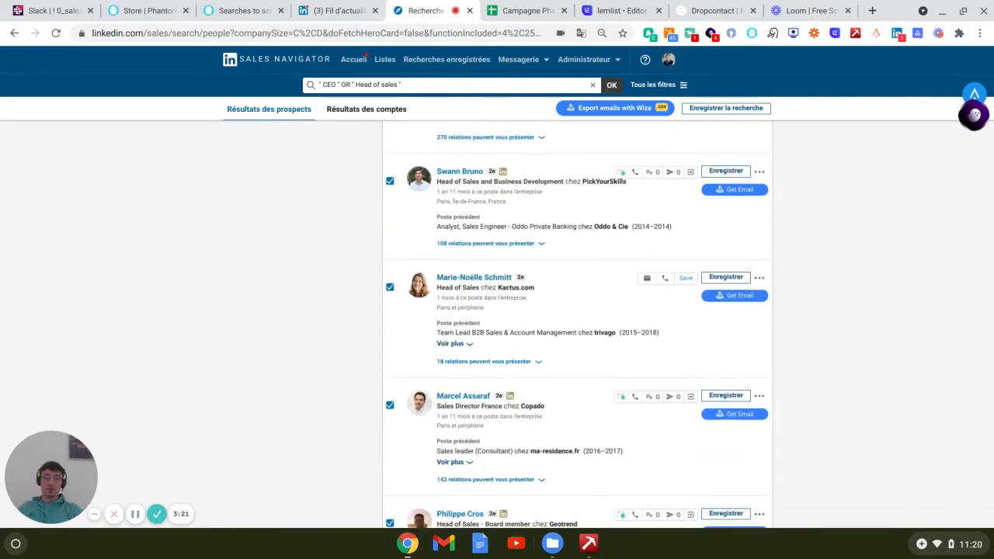
{"action": "scroll", "coordinate": [578, 311], "scroll_direction": "down", "scroll_amount": 10}
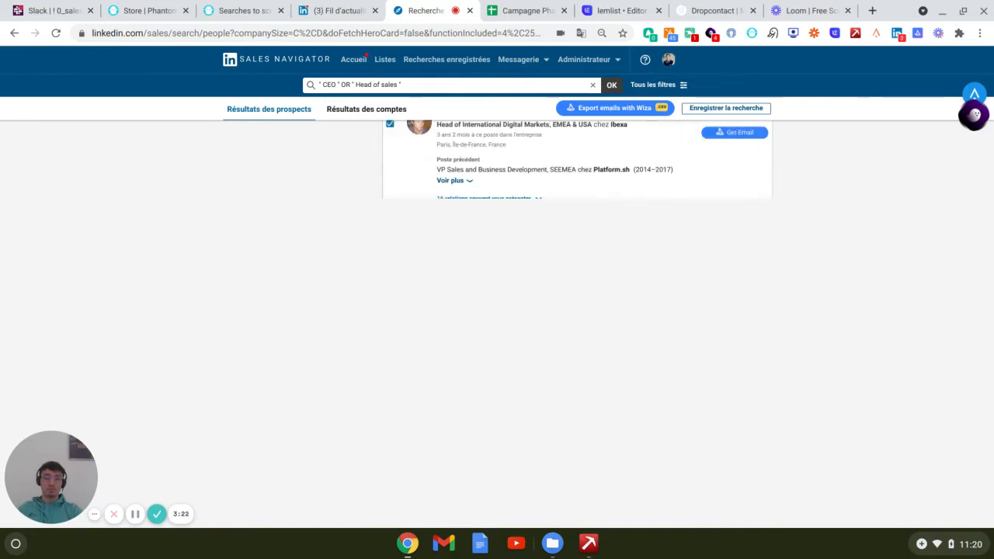
{"action": "scroll", "coordinate": [577, 311], "scroll_direction": "down", "scroll_amount": 2}
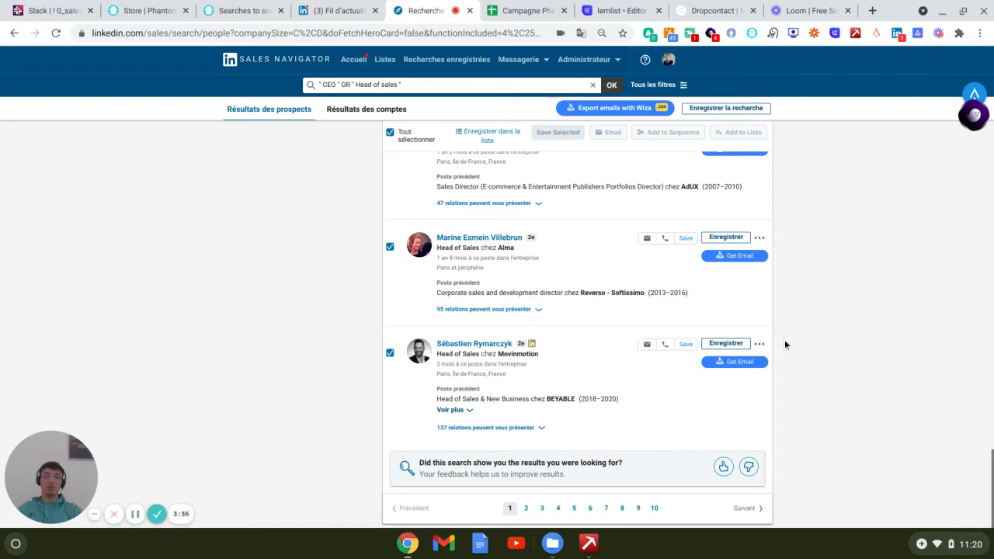
{"action": "scroll", "coordinate": [793, 336], "scroll_direction": "up", "scroll_amount": 3}
{"action": "scroll", "coordinate": [794, 336], "scroll_direction": "up", "scroll_amount": 15}
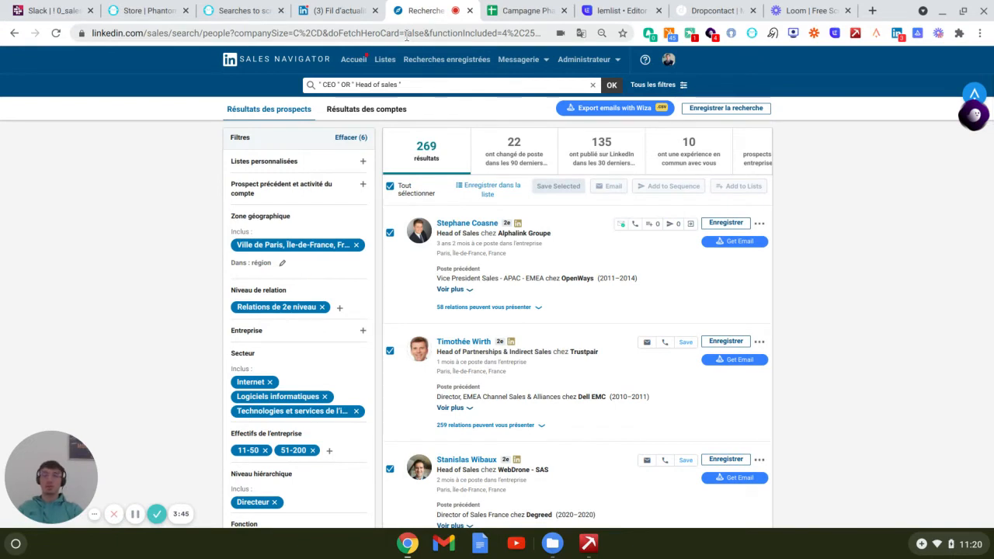
- Select the full Sales Navigator search URL and check it against cell A1 of the Campagne Phantom Buster CEO and HOS spreadsheet
{"action": "left_click", "coordinate": [405, 34]}
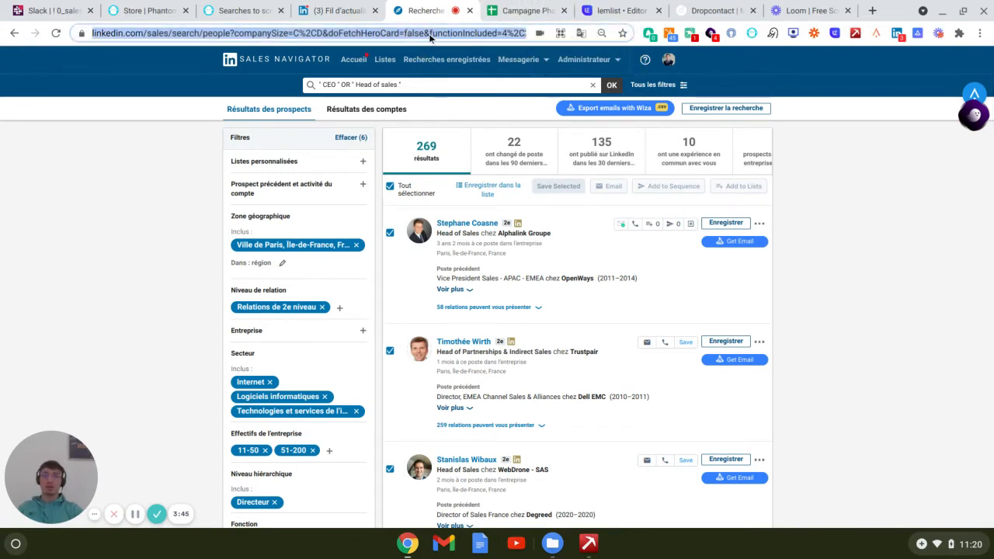
{"action": "left_click", "coordinate": [513, 10]}
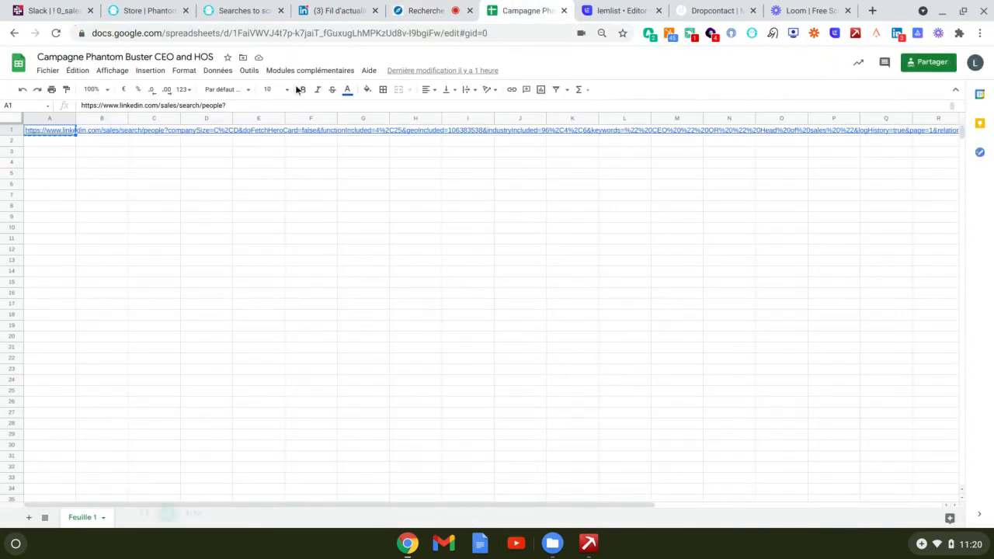
{"action": "mouse_move", "coordinate": [57, 131]}
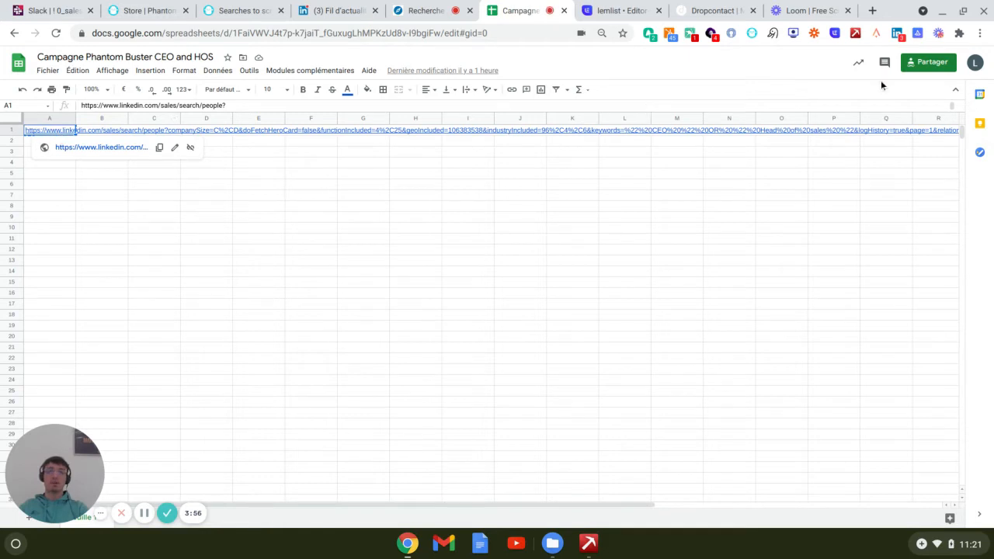
- Check that the spreadsheet's link access is Tous les utilisateurs disposant du lien, and copy its sharing link
{"action": "left_click", "coordinate": [944, 72]}
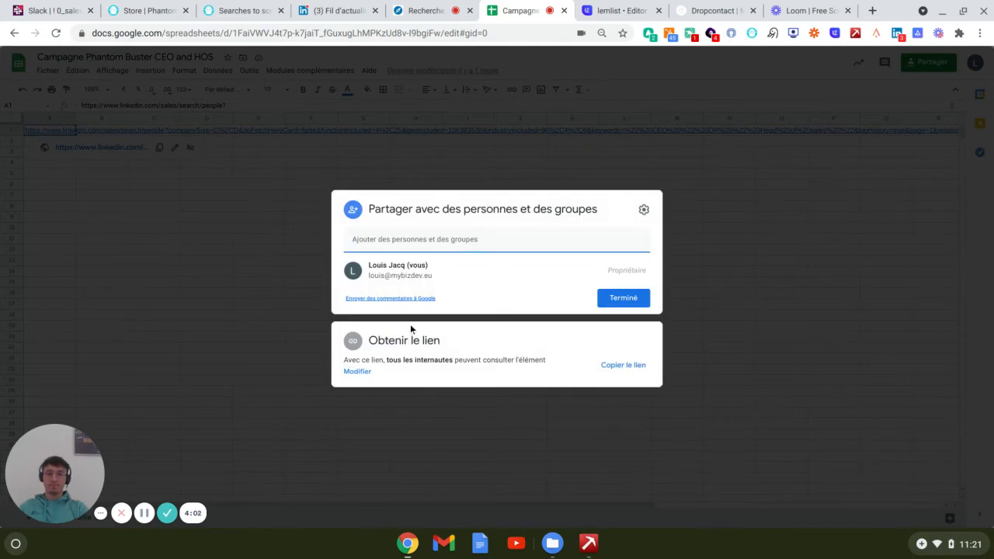
{"action": "left_click", "coordinate": [357, 372]}
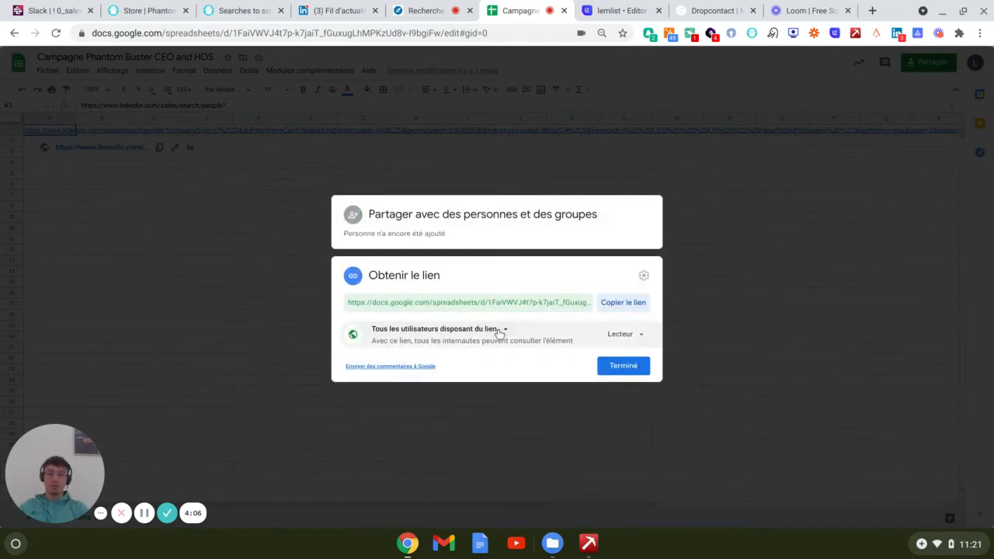
{"action": "left_click", "coordinate": [499, 329]}
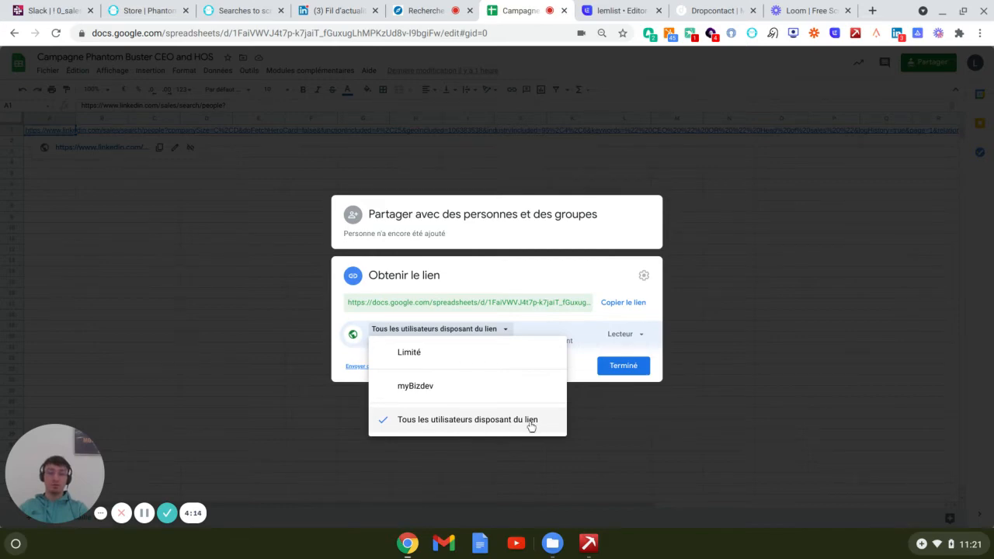
{"action": "left_click", "coordinate": [625, 307]}
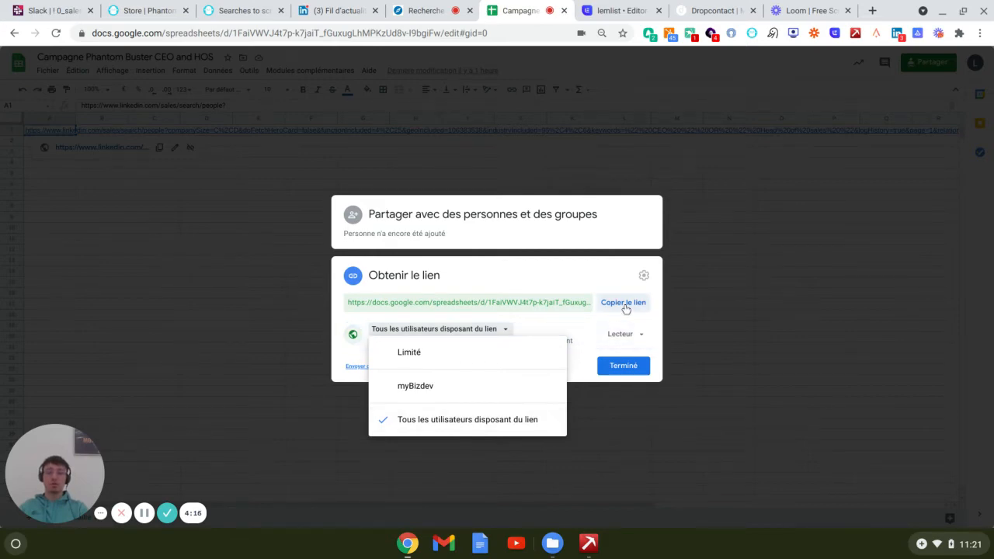
{"action": "left_click", "coordinate": [623, 365]}
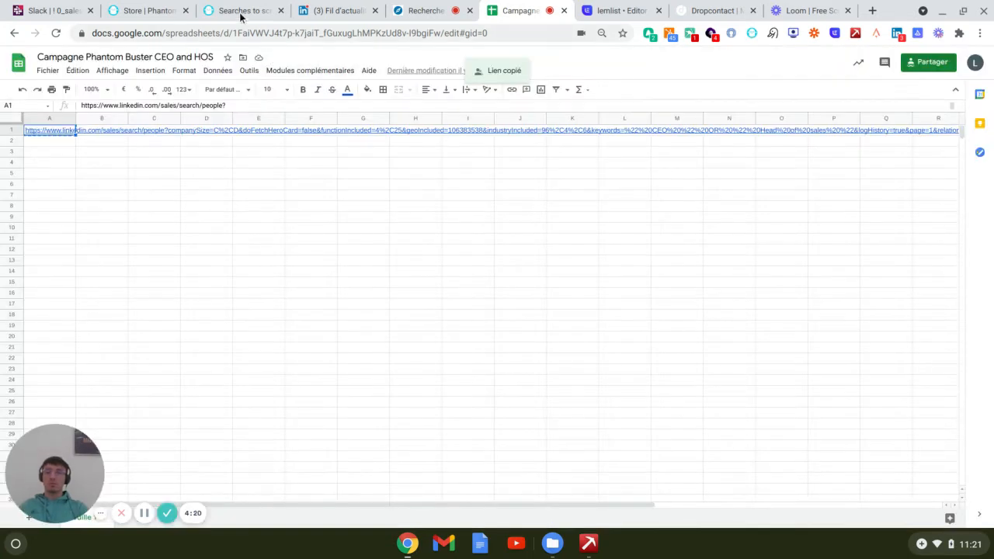
- Switch to Phantombuster, check the Google spreadsheet URL under Searches to scrape, and save that section
{"action": "left_click", "coordinate": [241, 13]}
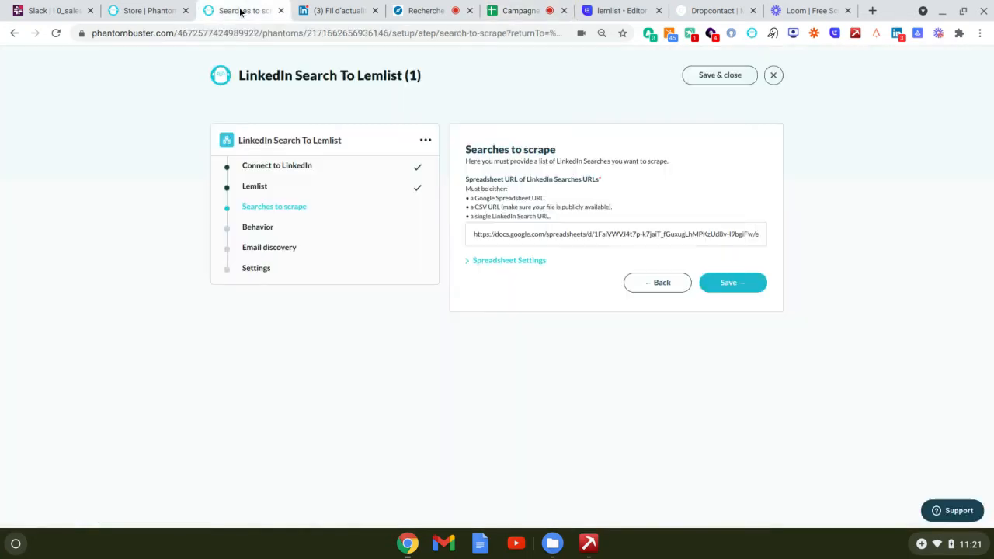
{"action": "left_click", "coordinate": [607, 233]}
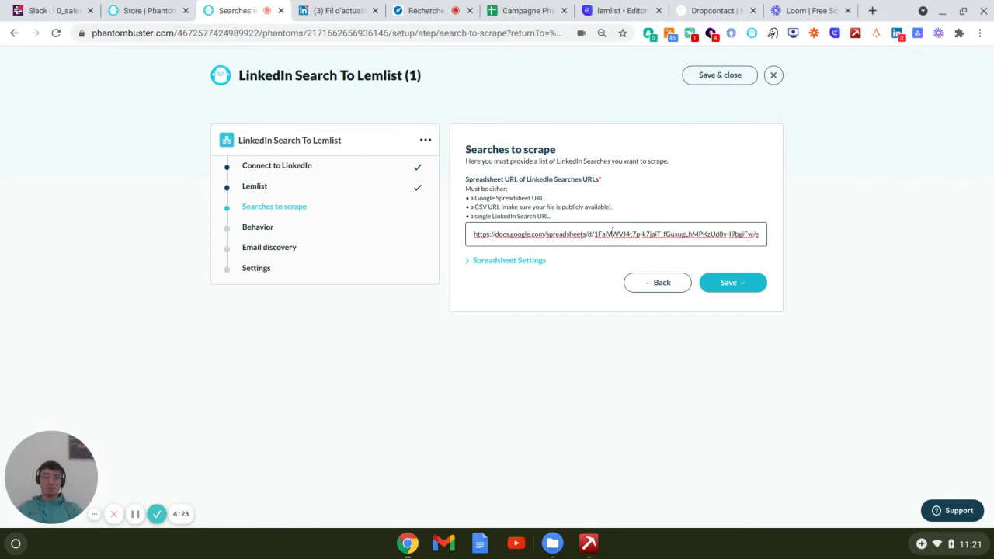
{"action": "left_click", "coordinate": [730, 283]}
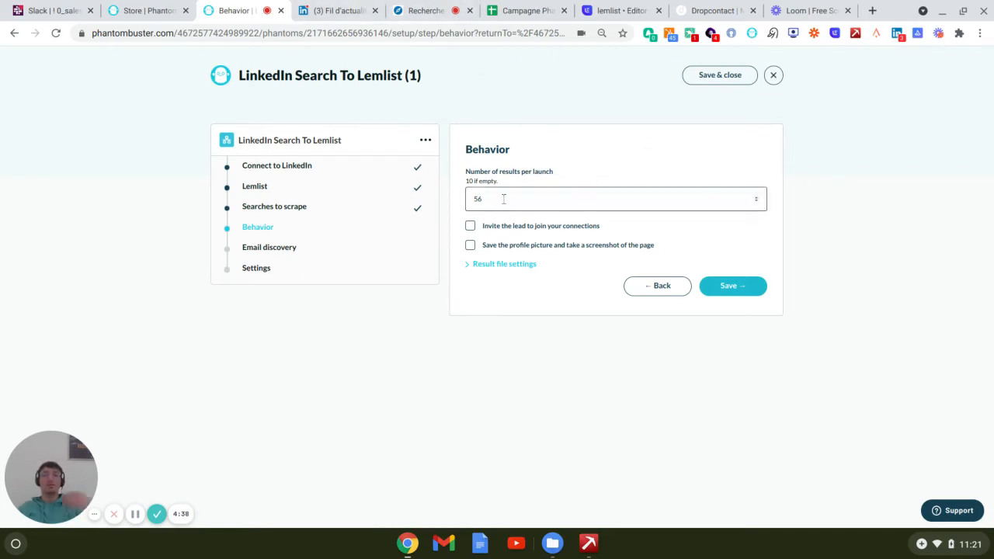
- Compare the number of results per launch with the Sales Navigator search results, and save the Behavior settings with 56 results per launch
{"action": "left_click", "coordinate": [423, 10]}
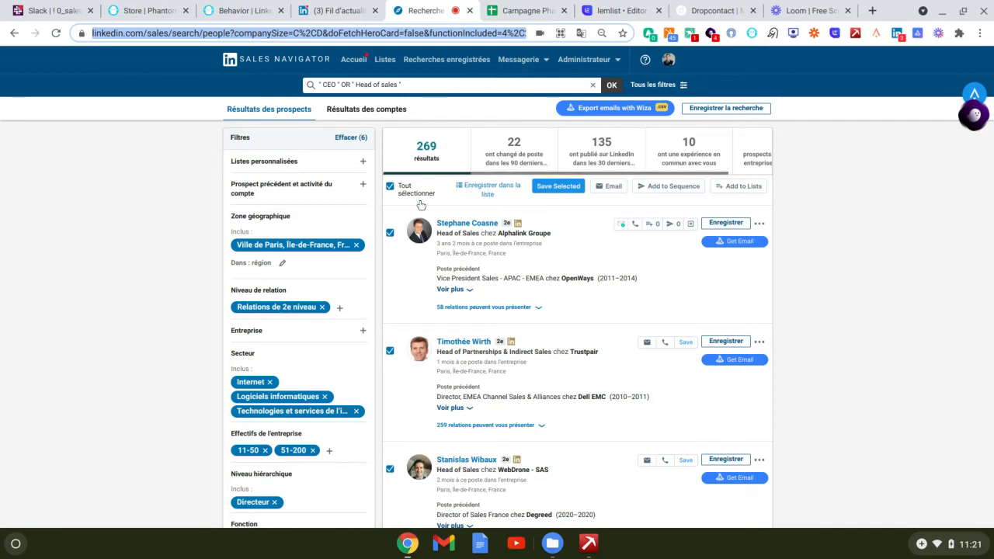
{"action": "left_click", "coordinate": [241, 10]}
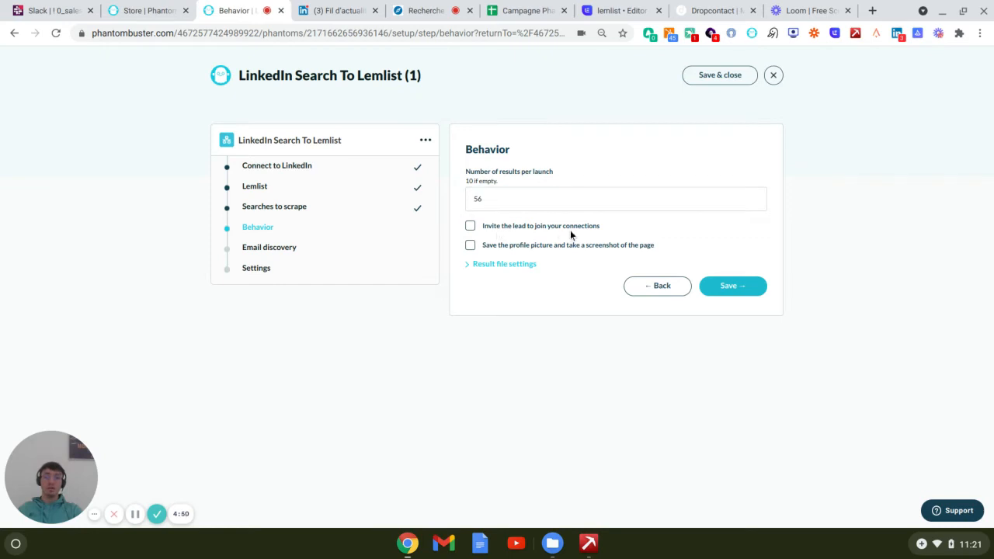
{"action": "left_click", "coordinate": [734, 288]}
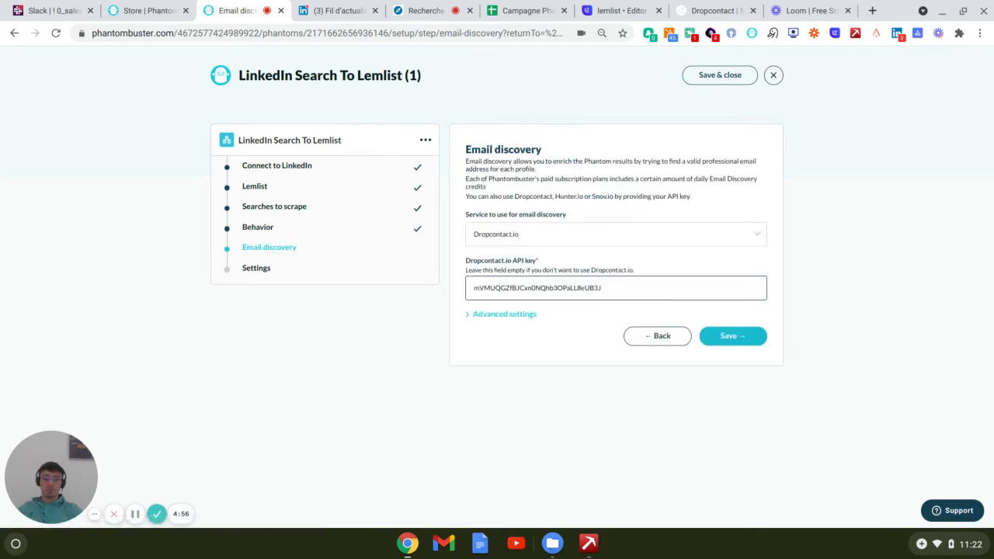
- Choose Dropcontact.io as the email discovery service, check its API key against the Dropcontact account, and save the Email discovery settings
{"action": "left_click", "coordinate": [649, 238]}
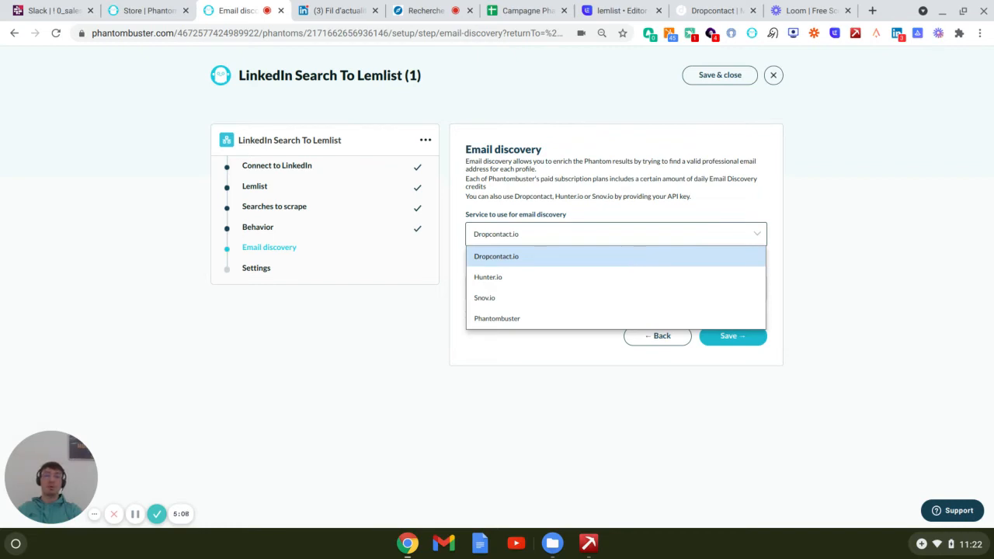
{"action": "left_click", "coordinate": [632, 258]}
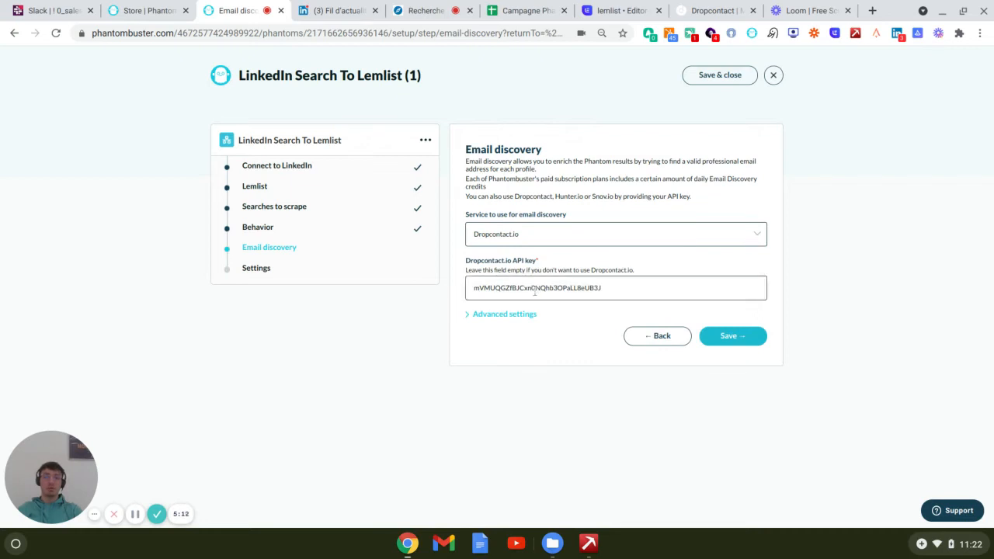
{"action": "left_click", "coordinate": [689, 5]}
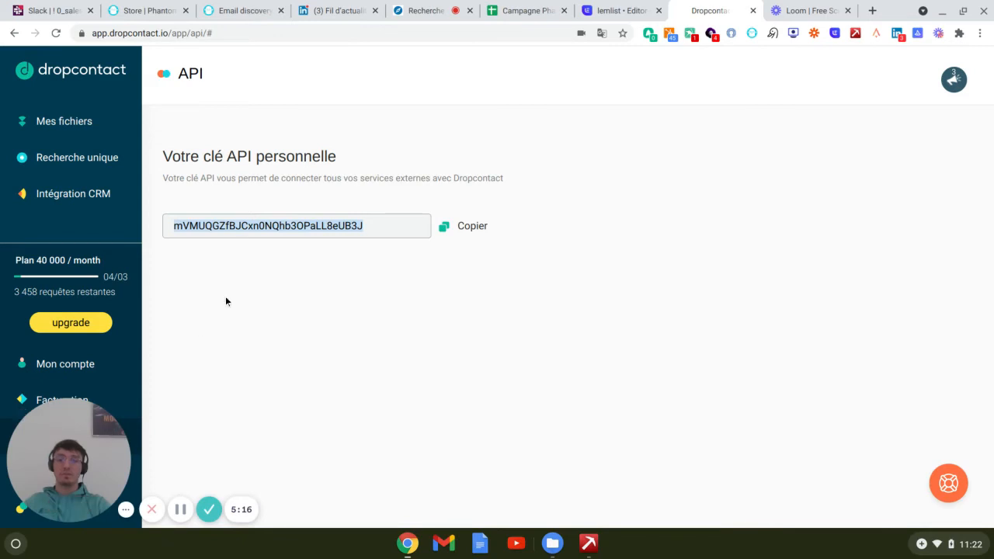
{"action": "left_click", "coordinate": [219, 12]}
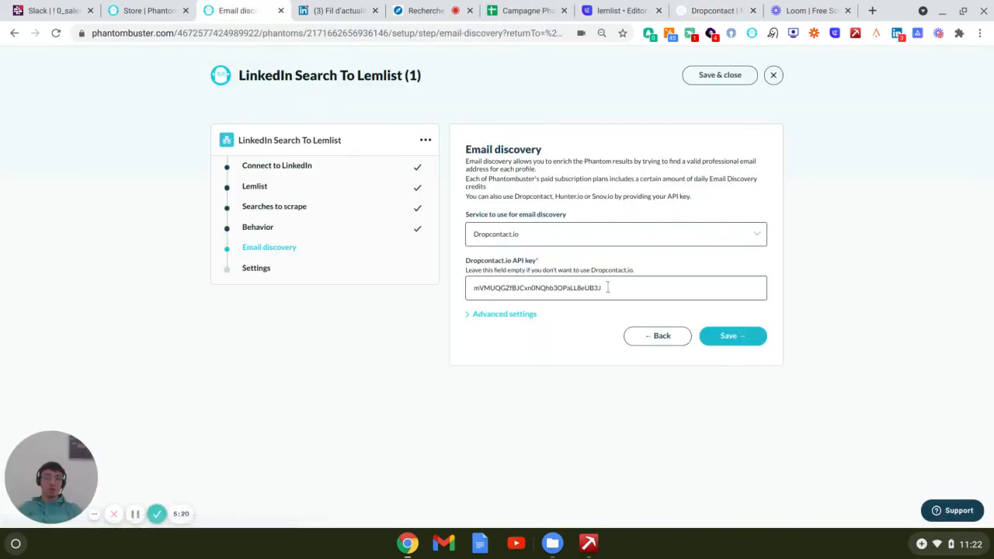
{"action": "left_click", "coordinate": [758, 337]}
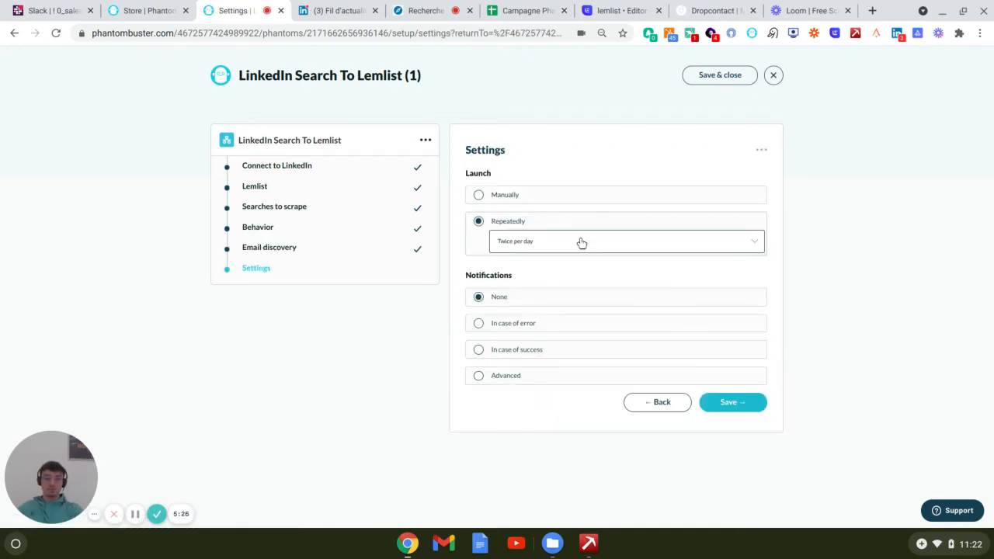
- Recheck the number of results per launch in Behavior, set the workflow to launch repeatedly twice per day, and save the settings
{"action": "left_click", "coordinate": [323, 231]}
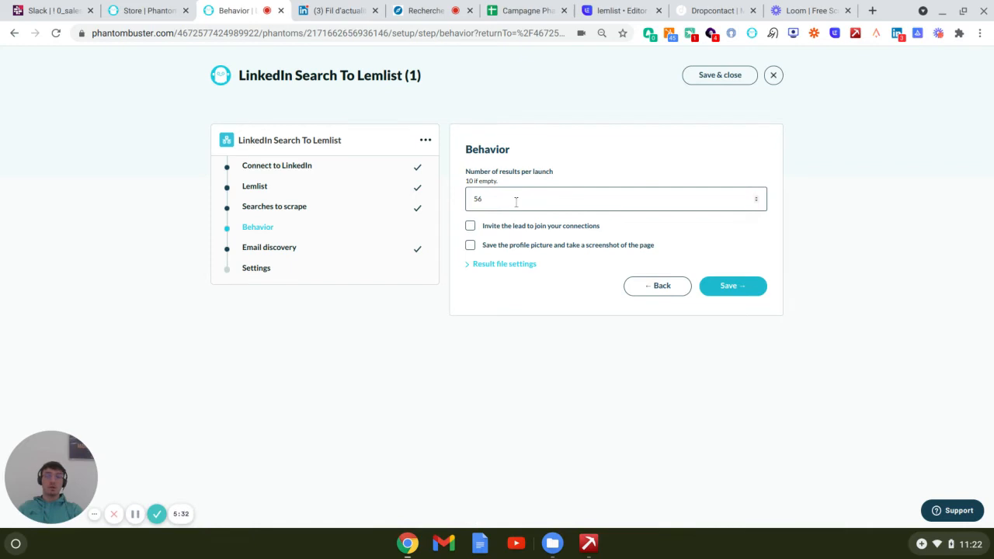
{"action": "left_click", "coordinate": [287, 273]}
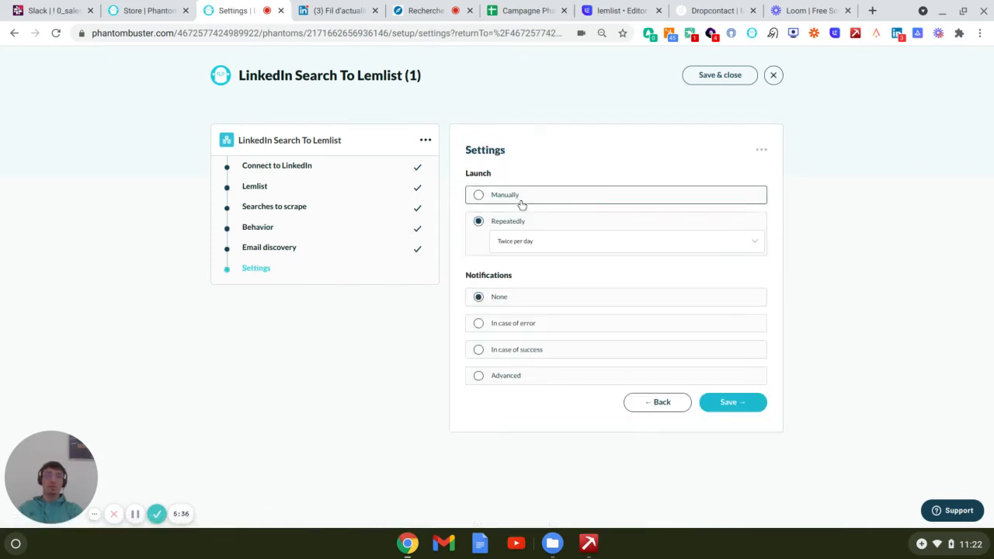
{"action": "left_click", "coordinate": [745, 247]}
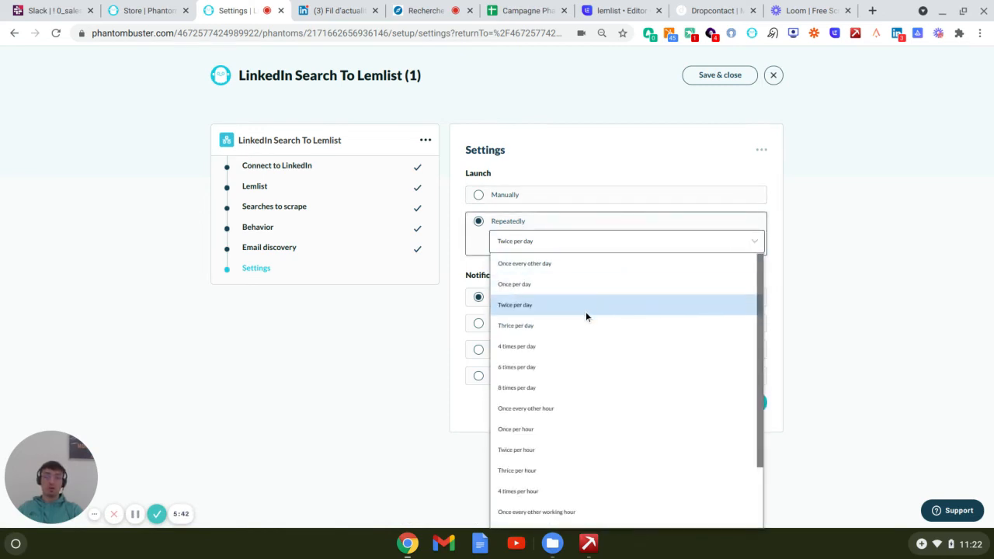
{"action": "scroll", "coordinate": [586, 376], "scroll_direction": "down", "scroll_amount": 1}
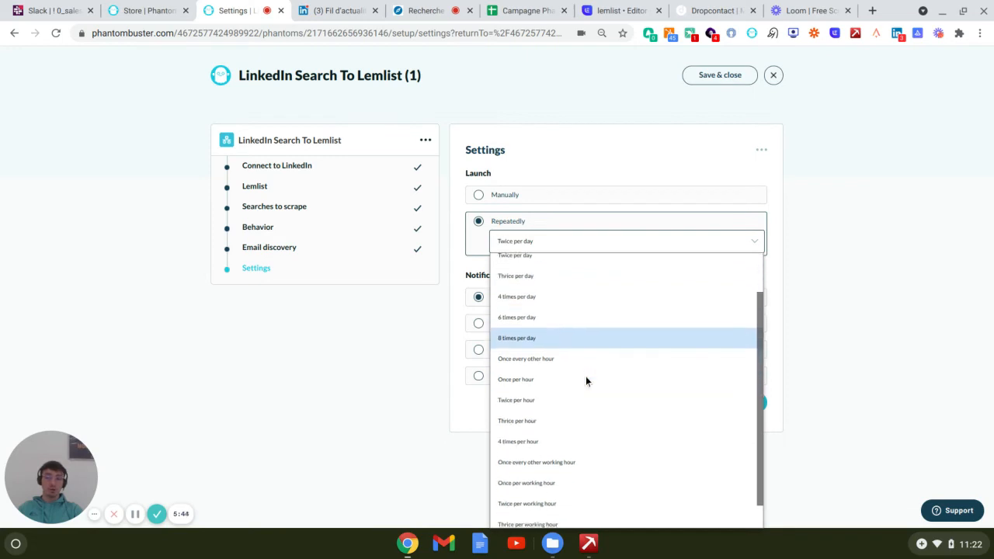
{"action": "scroll", "coordinate": [586, 379], "scroll_direction": "up", "scroll_amount": 1}
{"action": "left_click", "coordinate": [633, 307]}
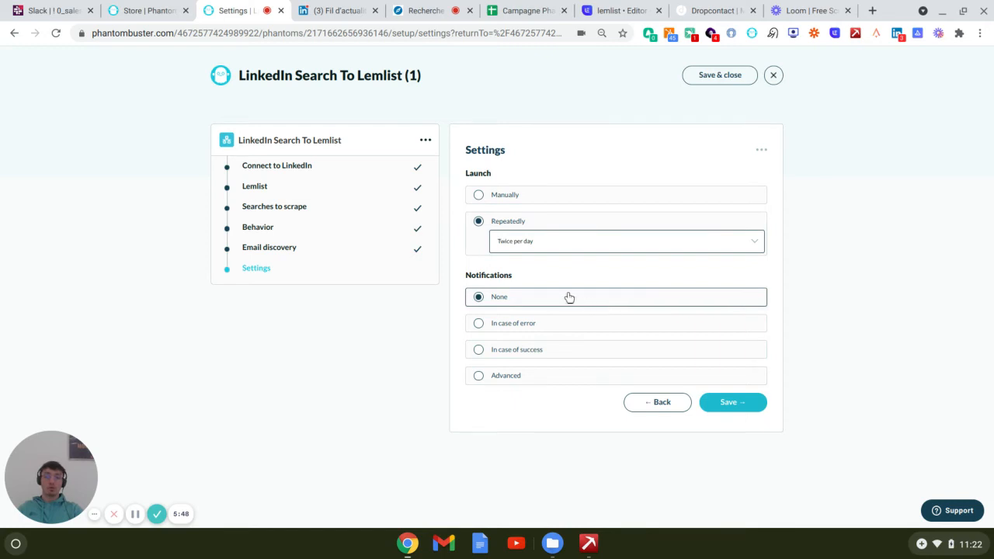
{"action": "left_click", "coordinate": [748, 408]}
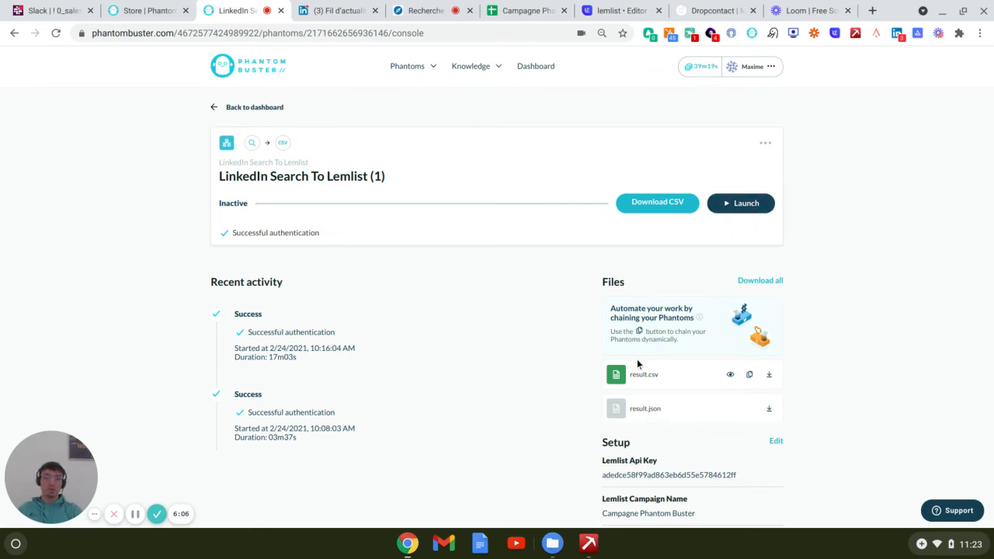
- Preview the first two pages of entries in result.csv and close the preview
{"action": "left_click", "coordinate": [729, 374]}
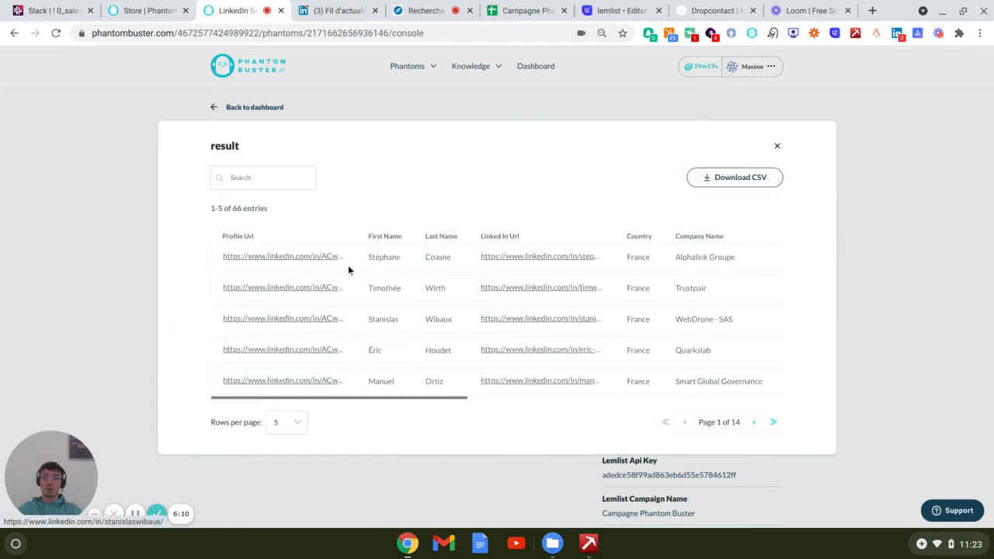
{"action": "left_click", "coordinate": [753, 422]}
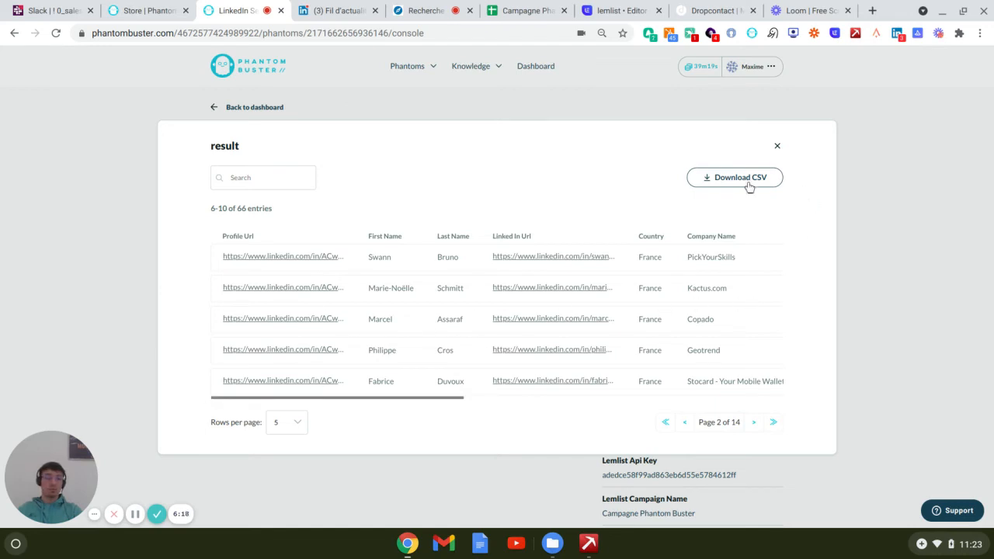
{"action": "left_click", "coordinate": [776, 147]}
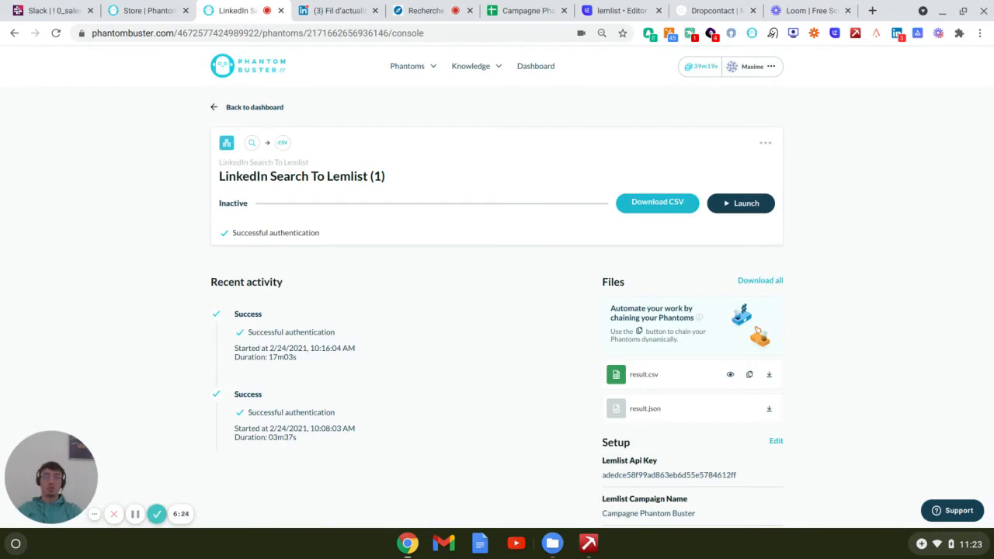
- Switch to lemlist and look through the prospects imported into the Campagne Phantom Buster campaign
{"action": "left_click", "coordinate": [609, 11]}
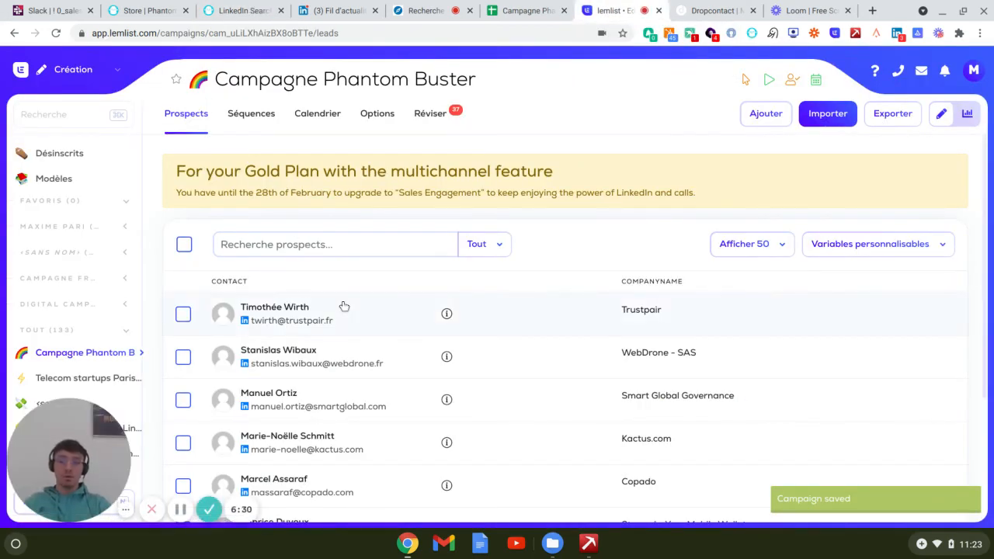
{"action": "scroll", "coordinate": [344, 306], "scroll_direction": "down", "scroll_amount": 1}
{"action": "scroll", "coordinate": [344, 305], "scroll_direction": "down", "scroll_amount": 3}
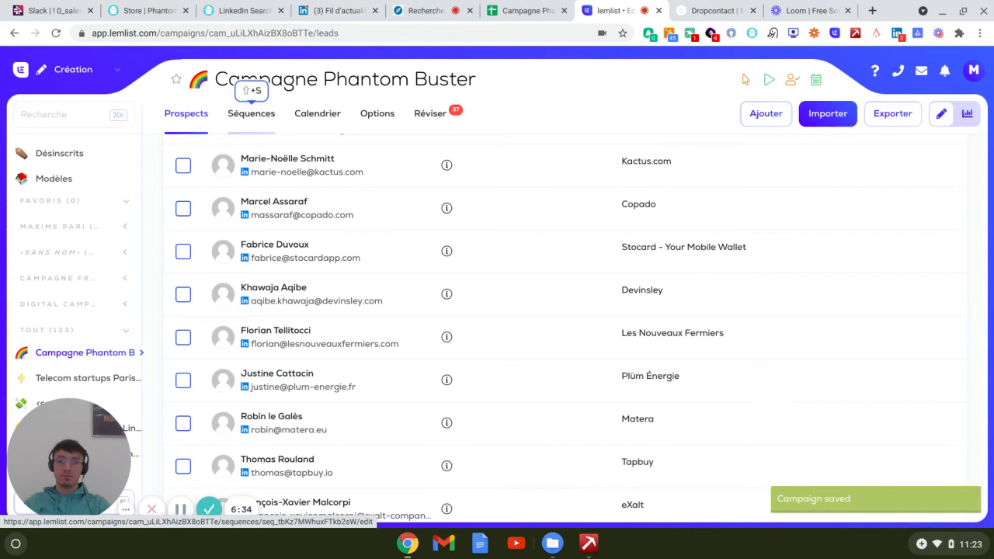
- Review the campaign's email sequence steps and its calendar's sending hours, contact interval, time zone and sending days
{"action": "left_click", "coordinate": [256, 118]}
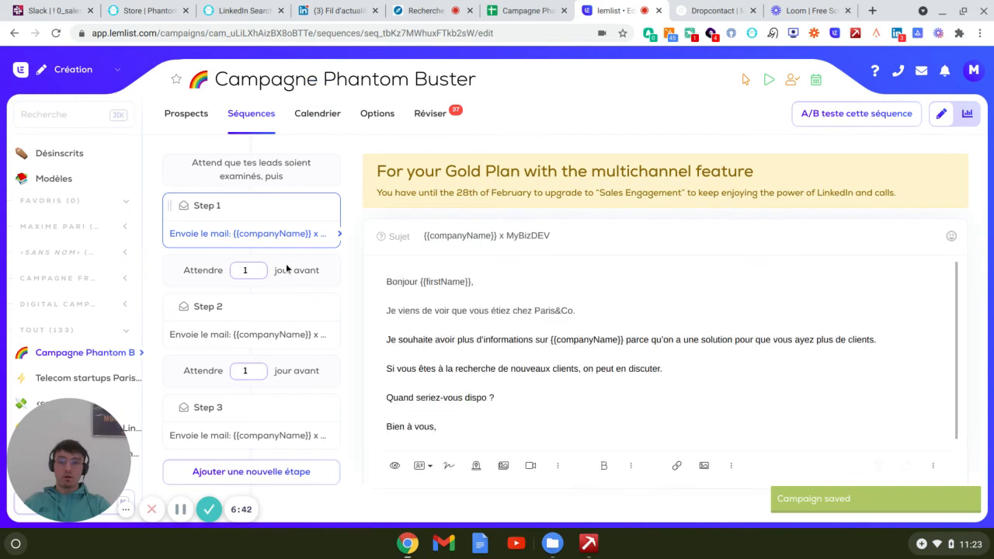
{"action": "left_click", "coordinate": [262, 310]}
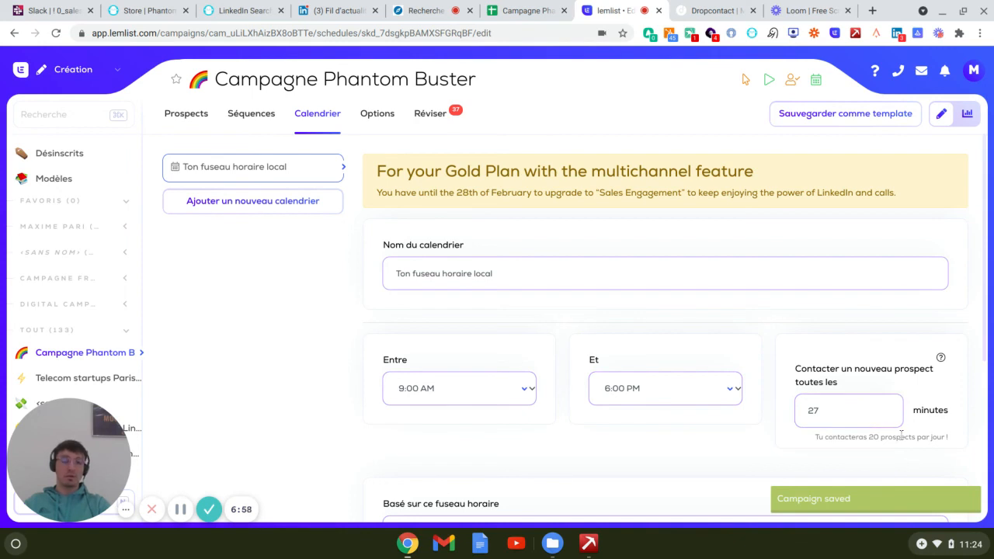
{"action": "scroll", "coordinate": [688, 420], "scroll_direction": "down", "scroll_amount": 3}
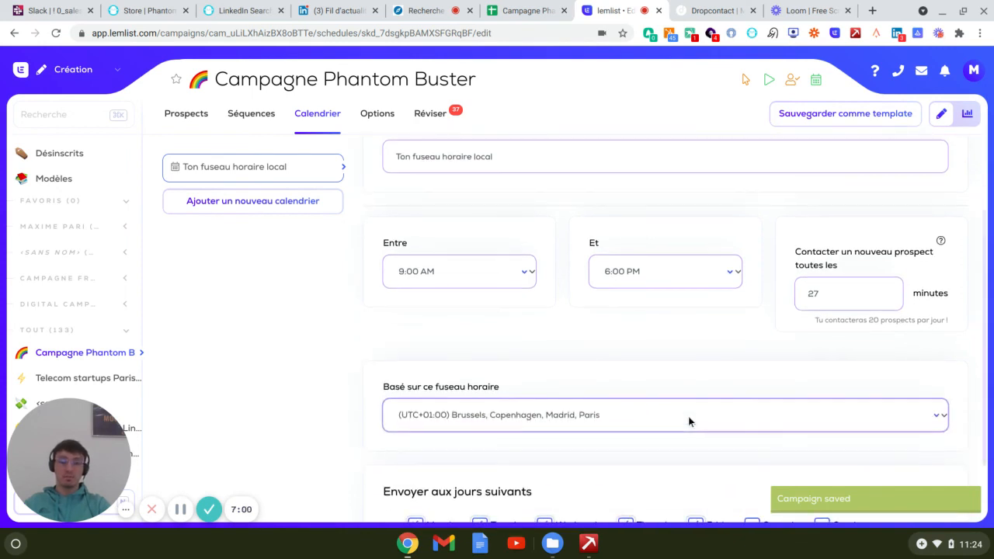
{"action": "scroll", "coordinate": [688, 420], "scroll_direction": "down", "scroll_amount": 2}
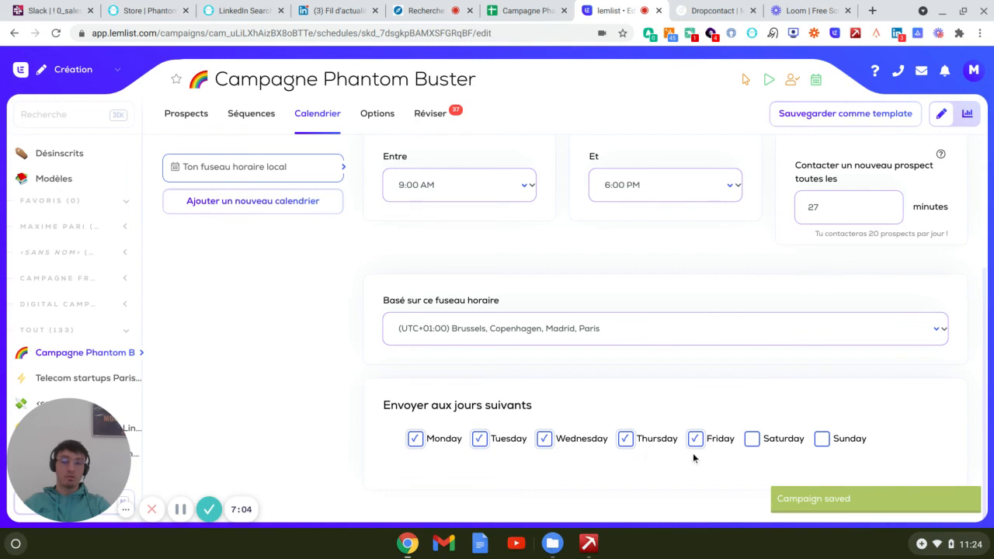
- Review the campaign's options: name, emoji, labels, sending address, stop conditions, tracking, task creation and experimental settings
{"action": "left_click", "coordinate": [386, 123]}
{"action": "scroll", "coordinate": [340, 337], "scroll_direction": "down", "scroll_amount": 1}
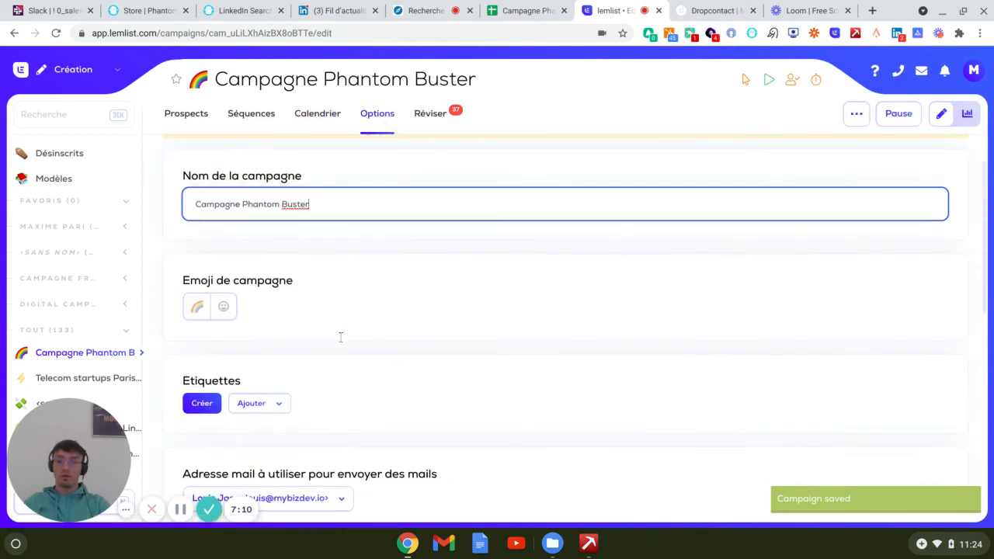
{"action": "scroll", "coordinate": [394, 285], "scroll_direction": "down", "scroll_amount": 2}
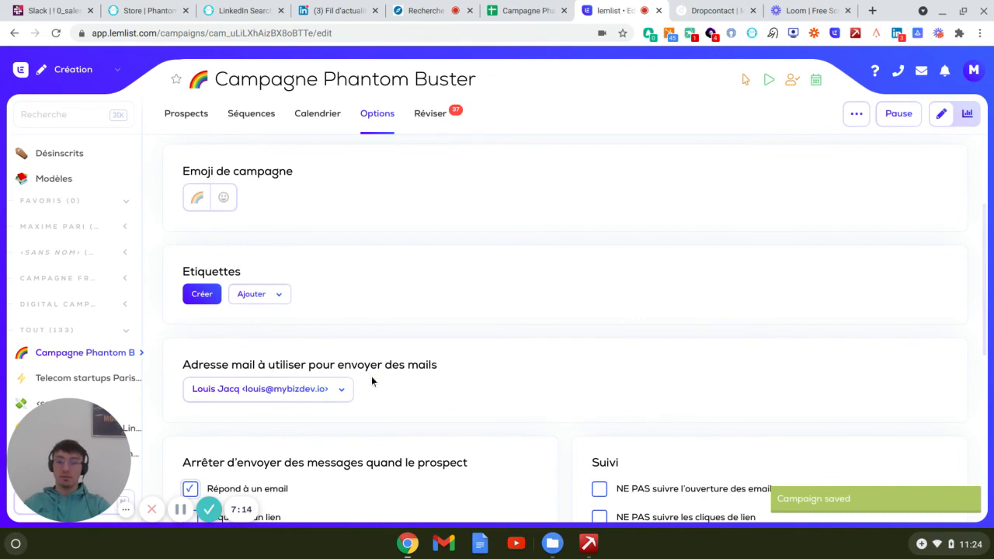
{"action": "scroll", "coordinate": [447, 368], "scroll_direction": "down", "scroll_amount": 2}
{"action": "scroll", "coordinate": [448, 368], "scroll_direction": "down", "scroll_amount": 1}
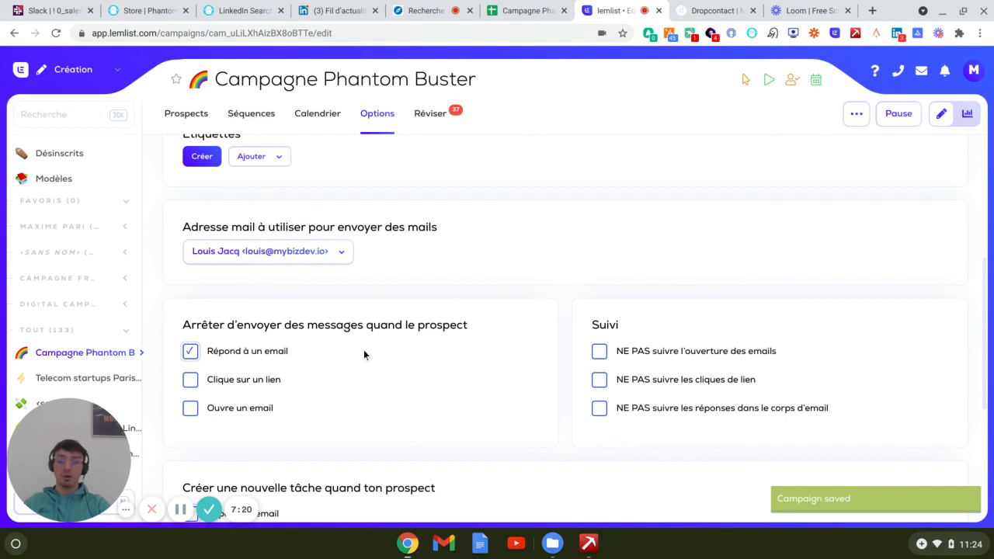
{"action": "scroll", "coordinate": [364, 354], "scroll_direction": "down", "scroll_amount": 2}
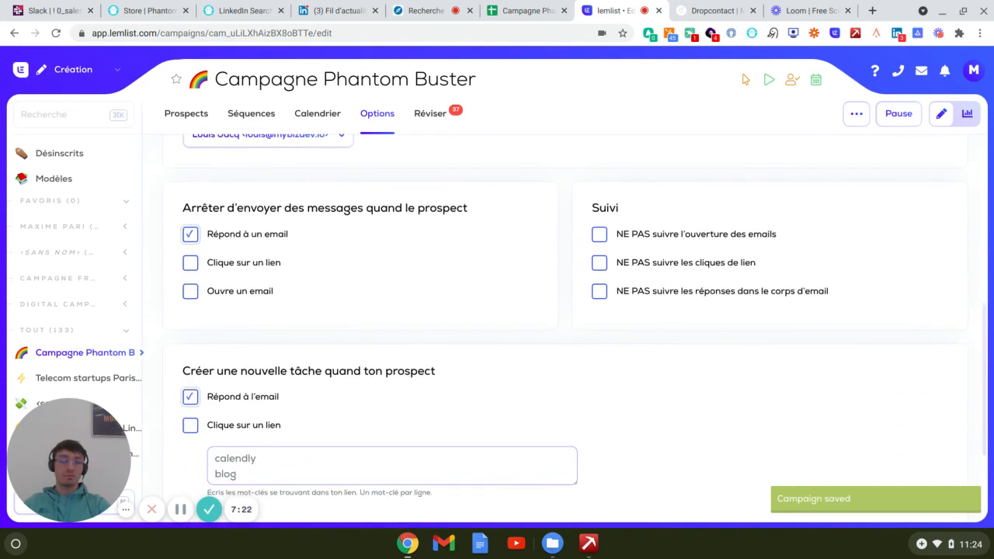
{"action": "scroll", "coordinate": [364, 332], "scroll_direction": "down", "scroll_amount": 3}
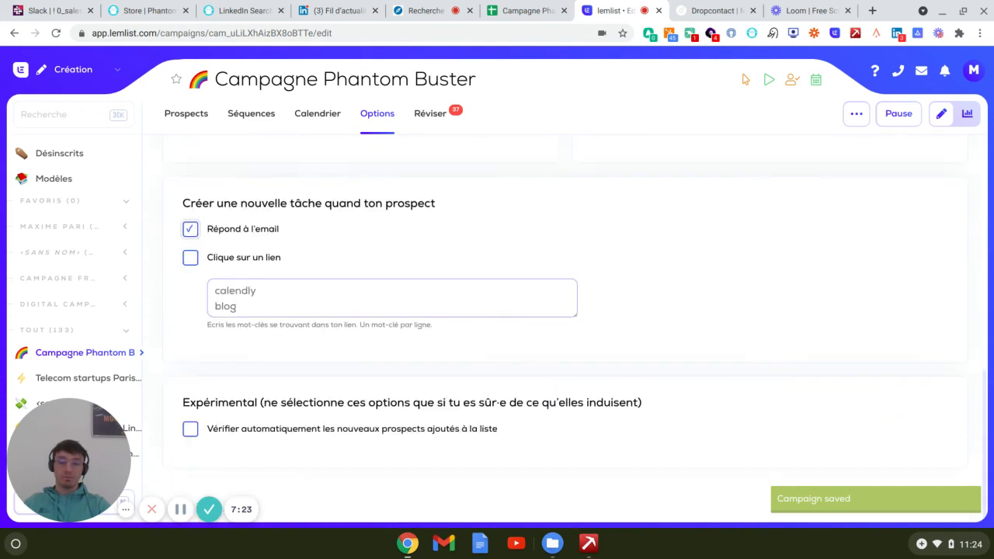
- Look through the prospects awaiting review and read the personalized email previews of the sequence steps for the first prospect
{"action": "left_click", "coordinate": [430, 113]}
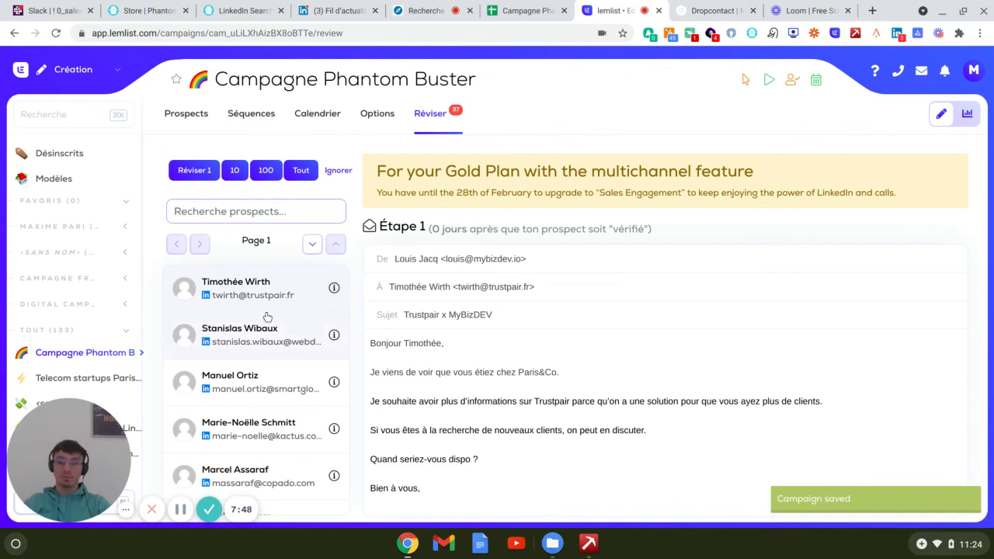
{"action": "scroll", "coordinate": [267, 317], "scroll_direction": "down", "scroll_amount": 2}
{"action": "scroll", "coordinate": [267, 317], "scroll_direction": "down", "scroll_amount": 9}
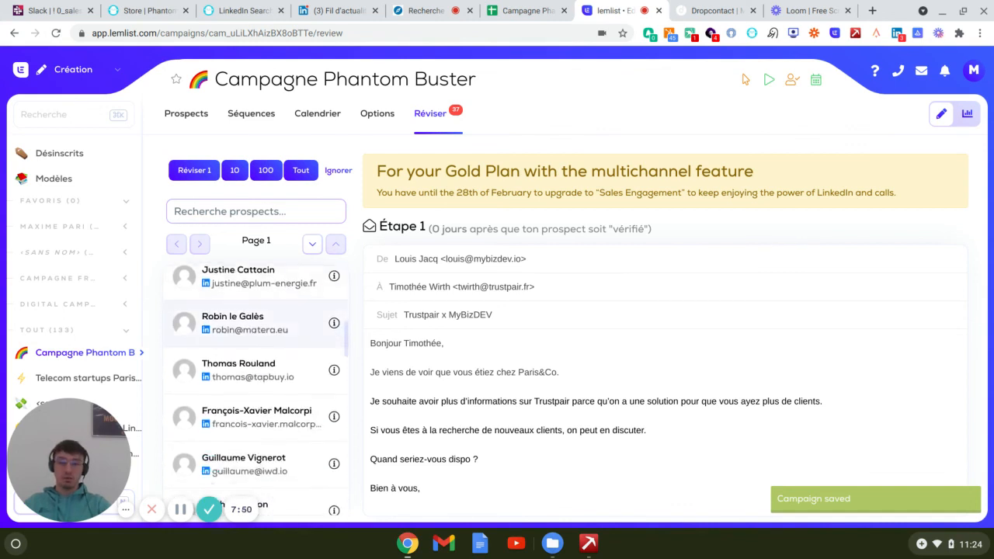
{"action": "scroll", "coordinate": [267, 317], "scroll_direction": "down", "scroll_amount": 3}
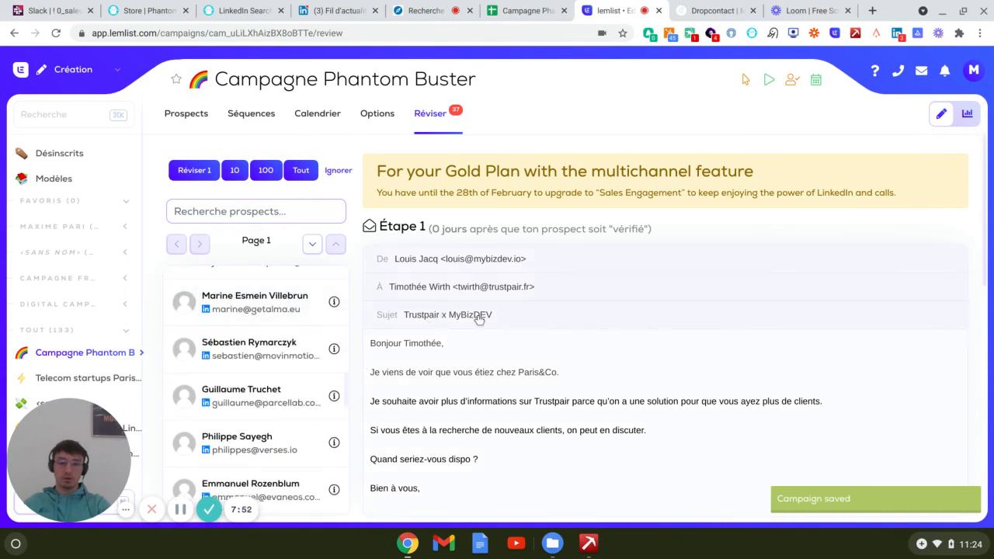
{"action": "scroll", "coordinate": [472, 348], "scroll_direction": "down", "scroll_amount": 3}
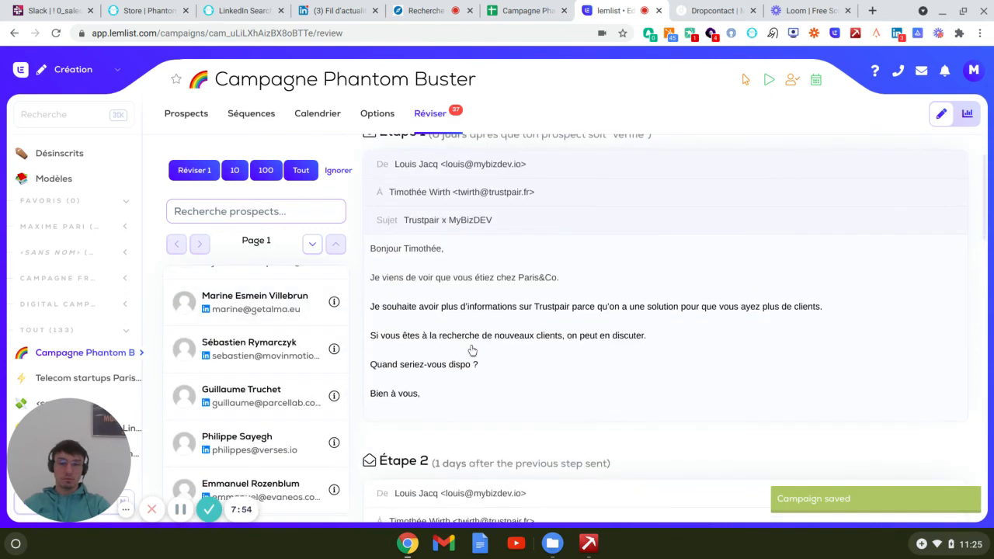
{"action": "scroll", "coordinate": [472, 349], "scroll_direction": "down", "scroll_amount": 10}
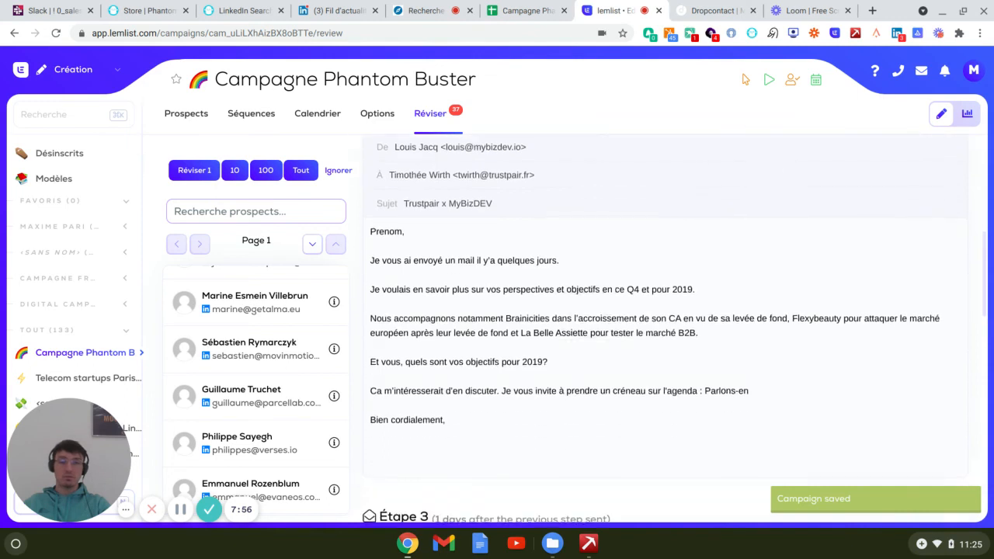